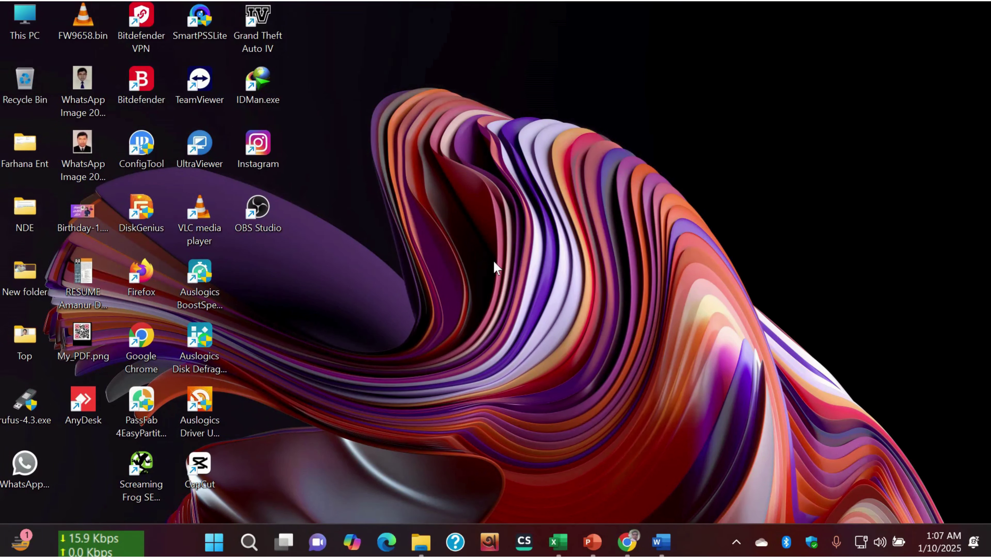
Switch to the Tutorial.xlsx workbook in Excel.
mouse_move(556, 543)
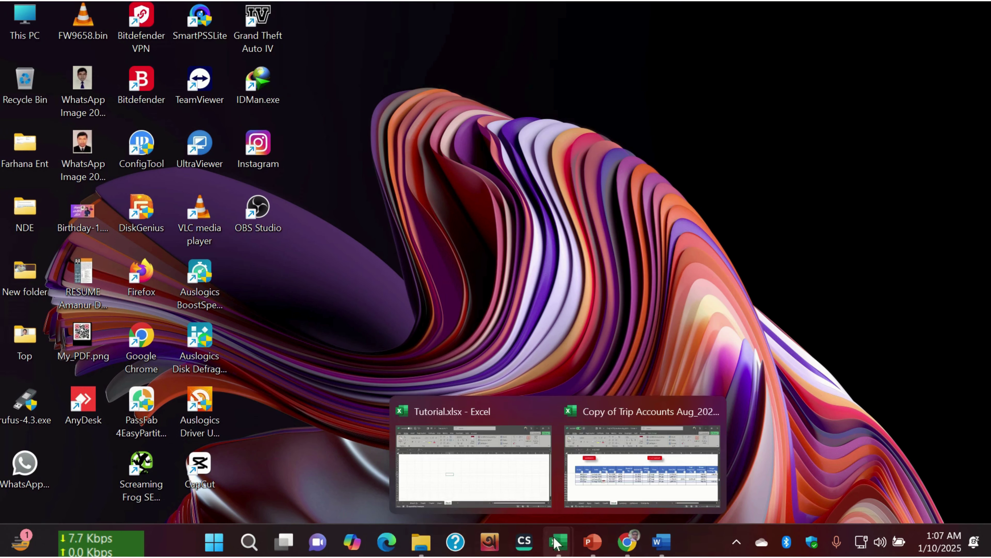
click(495, 469)
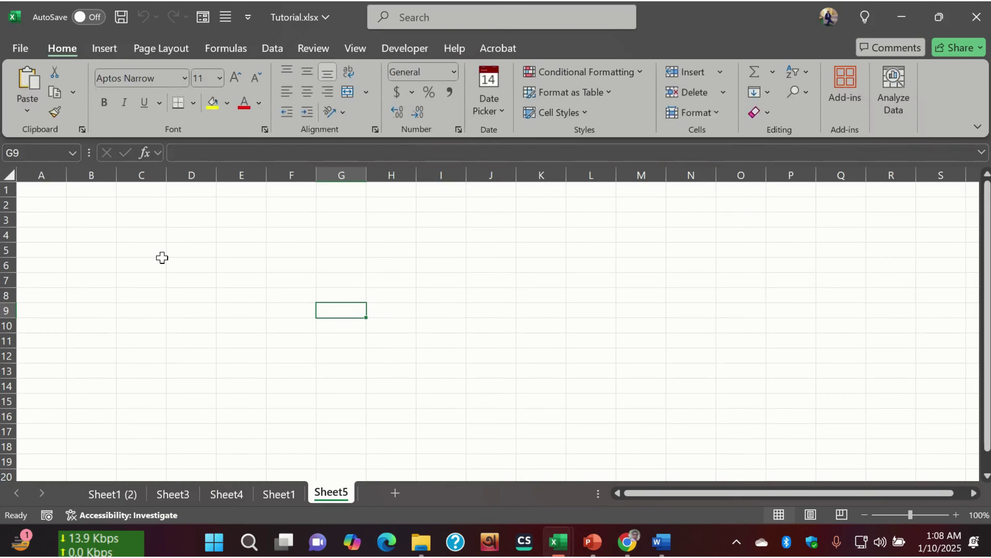
click(210, 234)
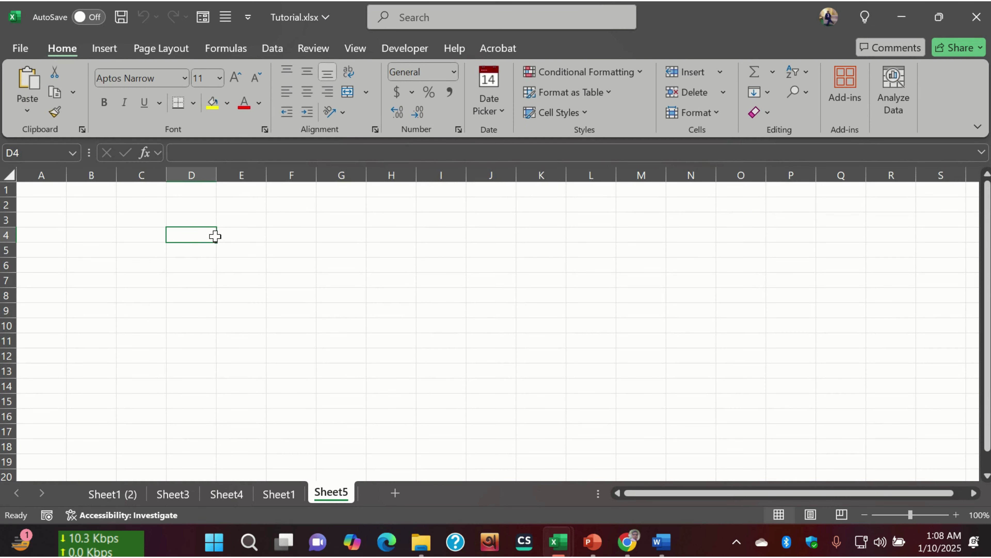
click(232, 235)
click(271, 234)
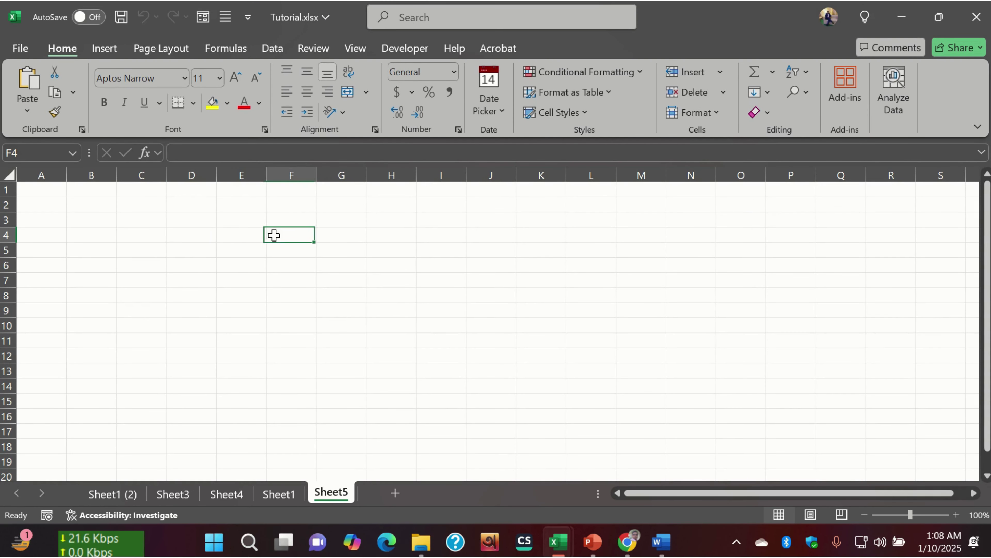
click(338, 233)
click(198, 235)
click(195, 251)
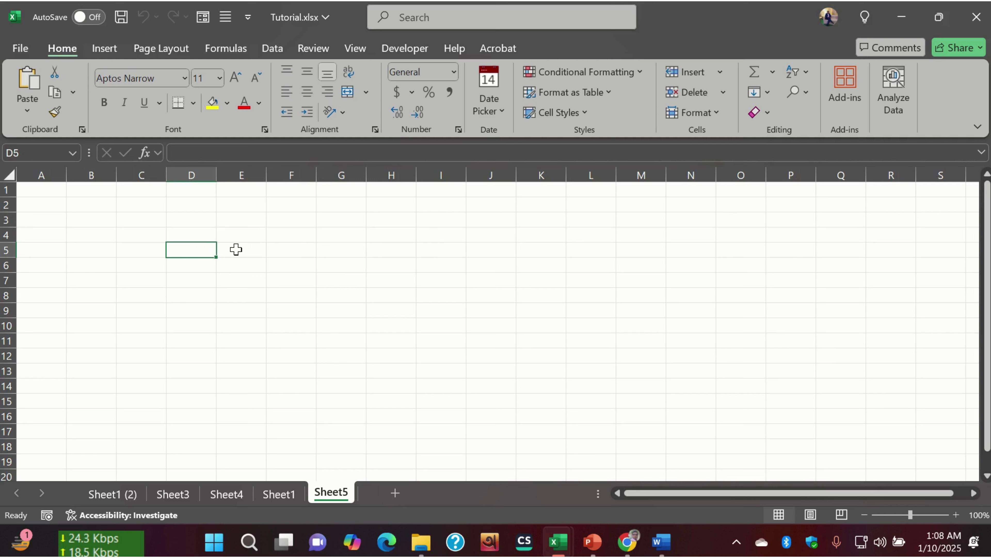
click(236, 250)
click(241, 235)
click(280, 235)
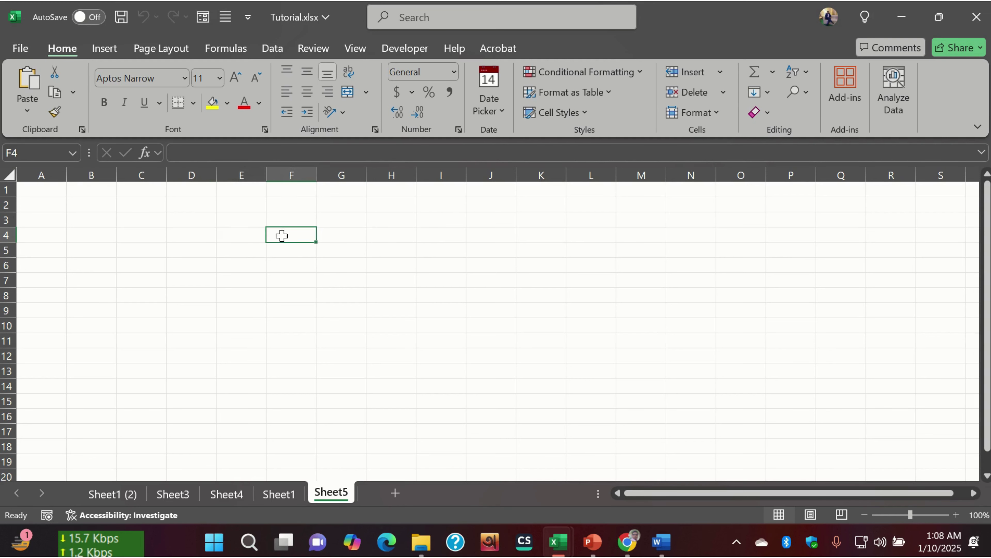
click(335, 234)
click(205, 233)
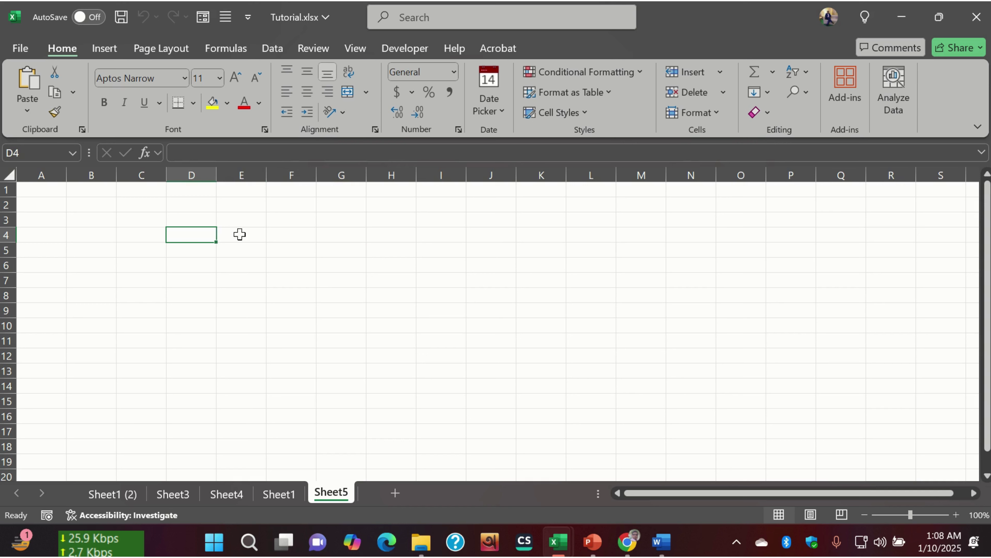
click(254, 234)
click(303, 235)
click(346, 237)
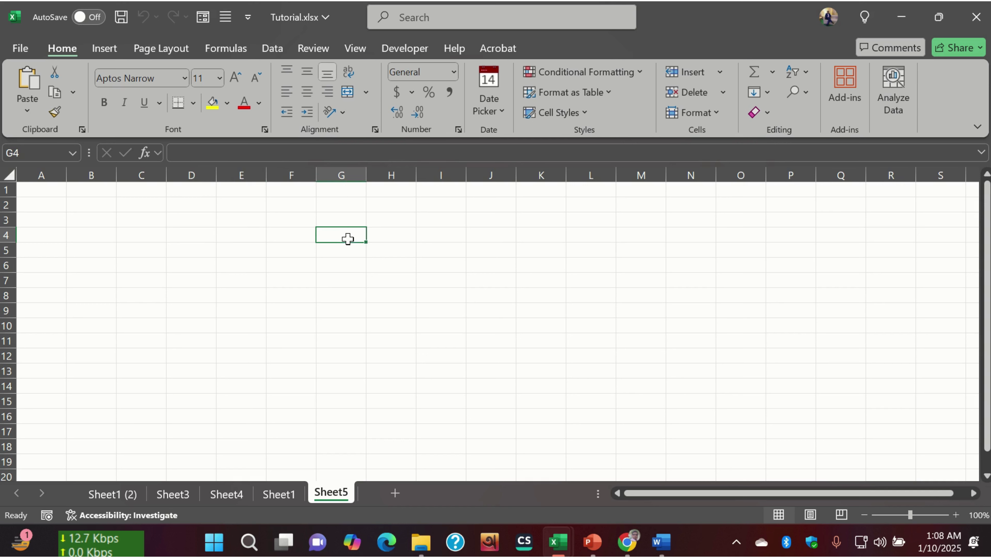
Enter the column headers Item, UOM, QTY, Rate and Total Taka across cells D4 to H4.
click(193, 237)
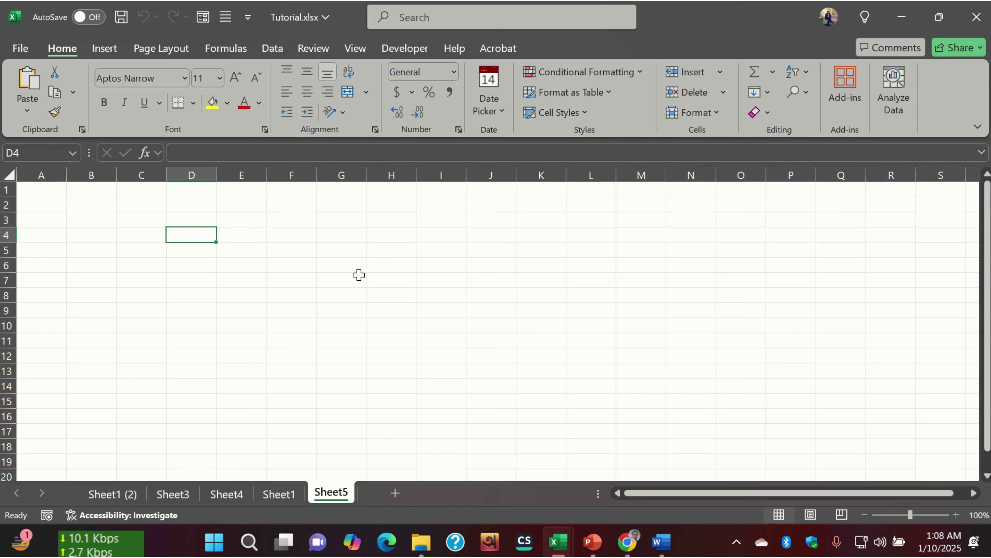
text(Item)
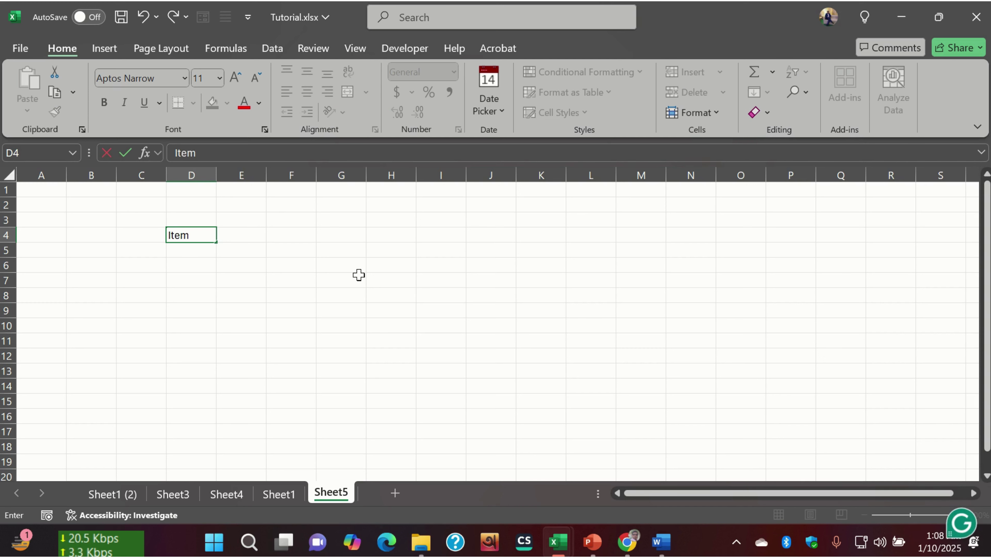
key(Tab)
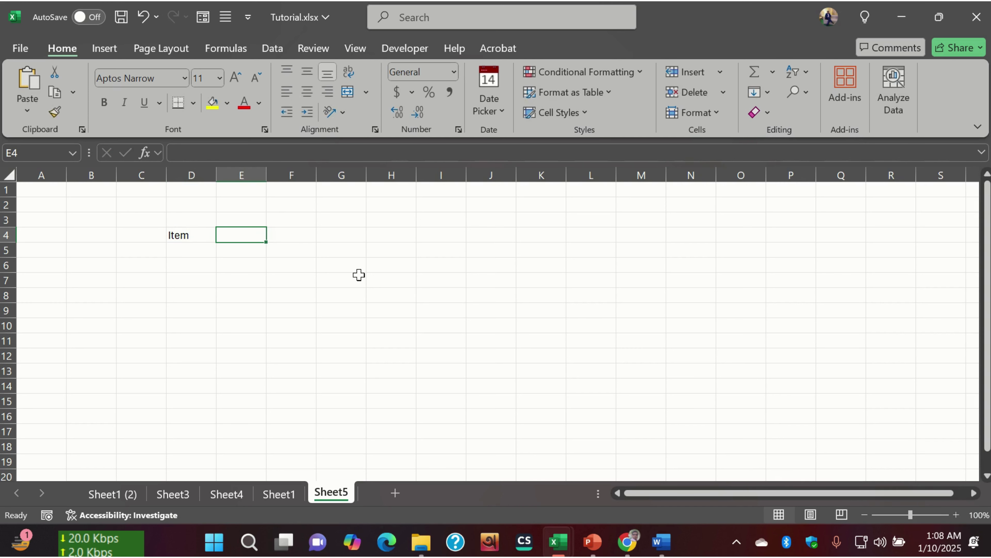
text(UOM)
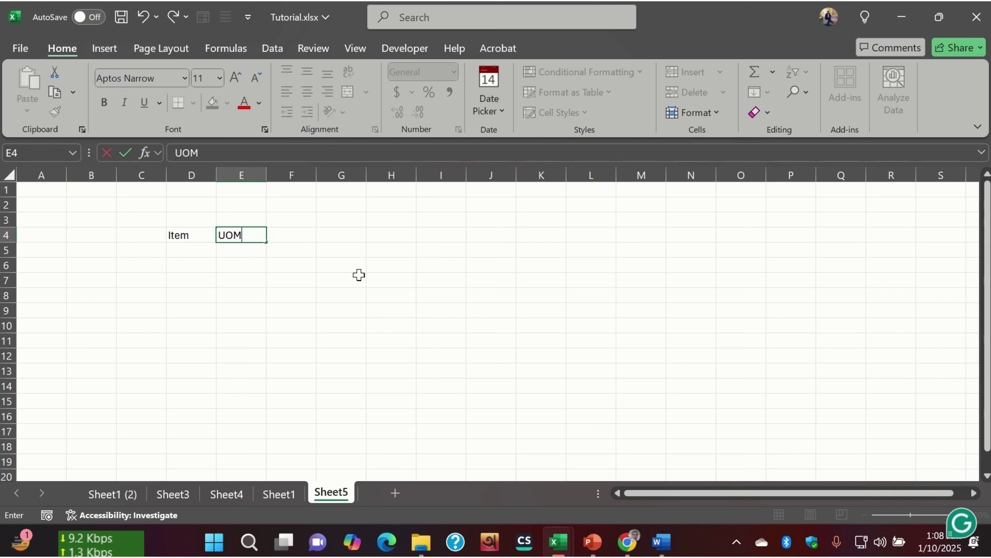
key(Tab)
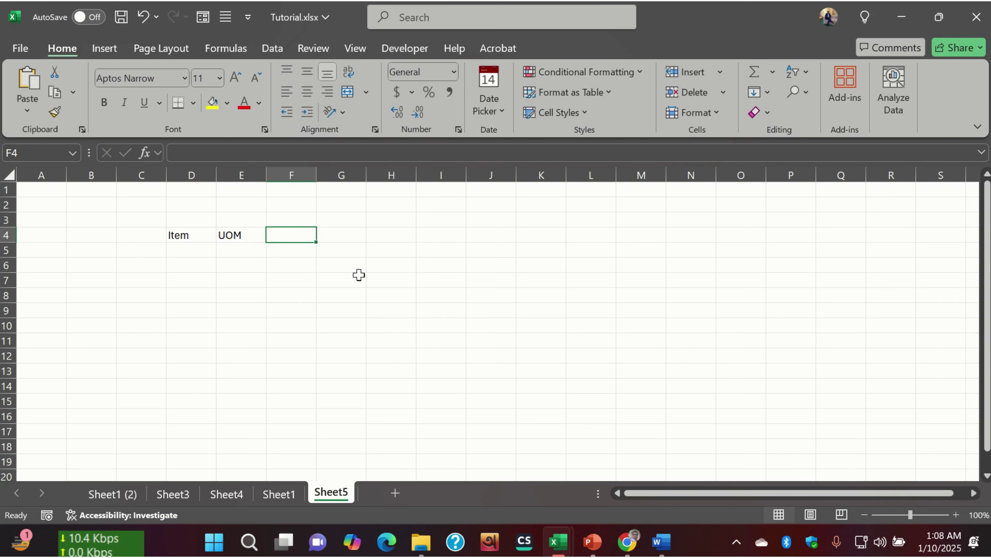
text(QTY)
key(Tab)
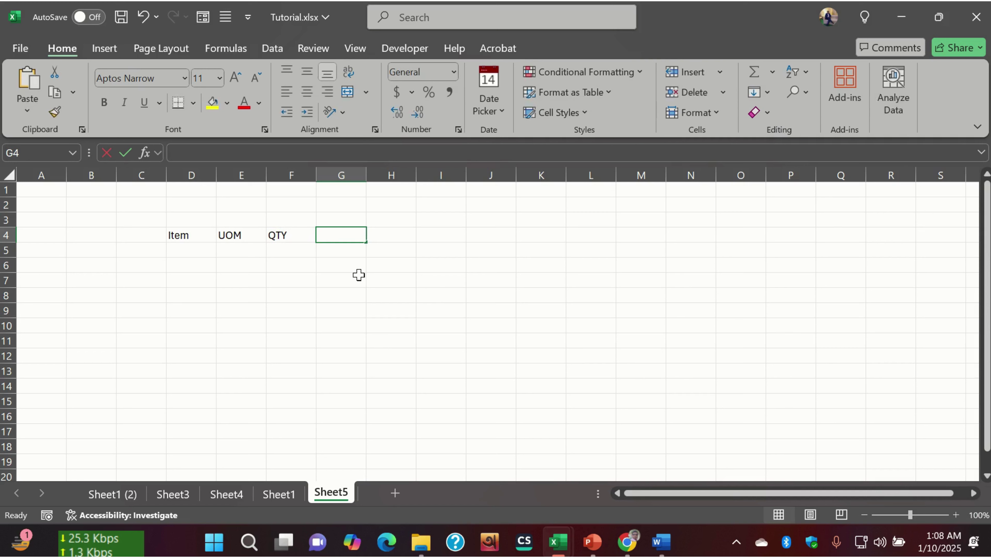
text(Rat)
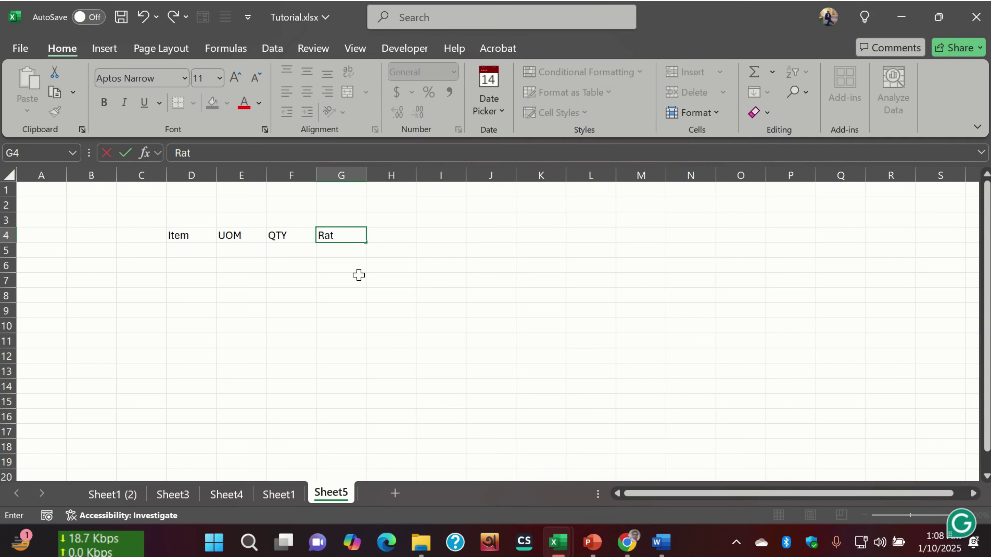
text(e)
key(Tab)
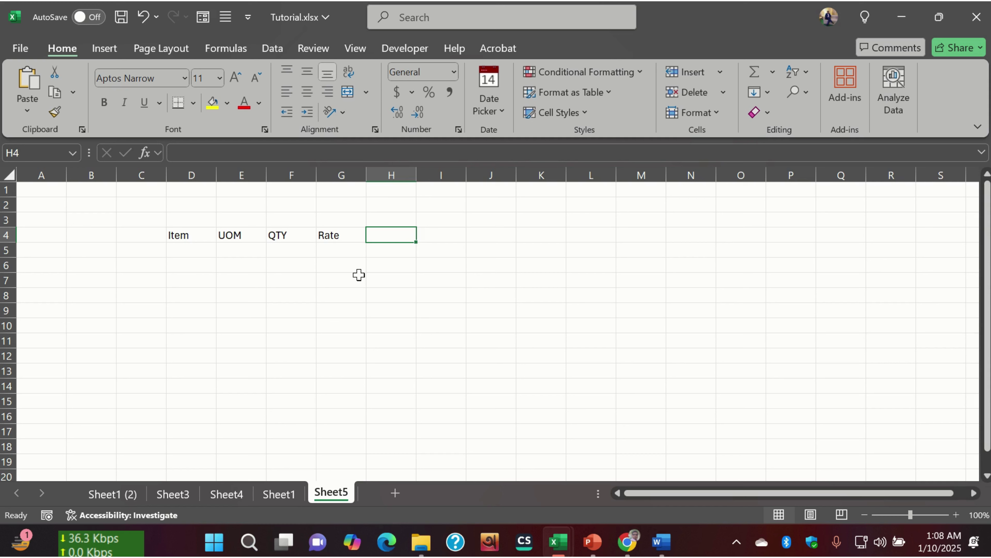
text(Total Taka)
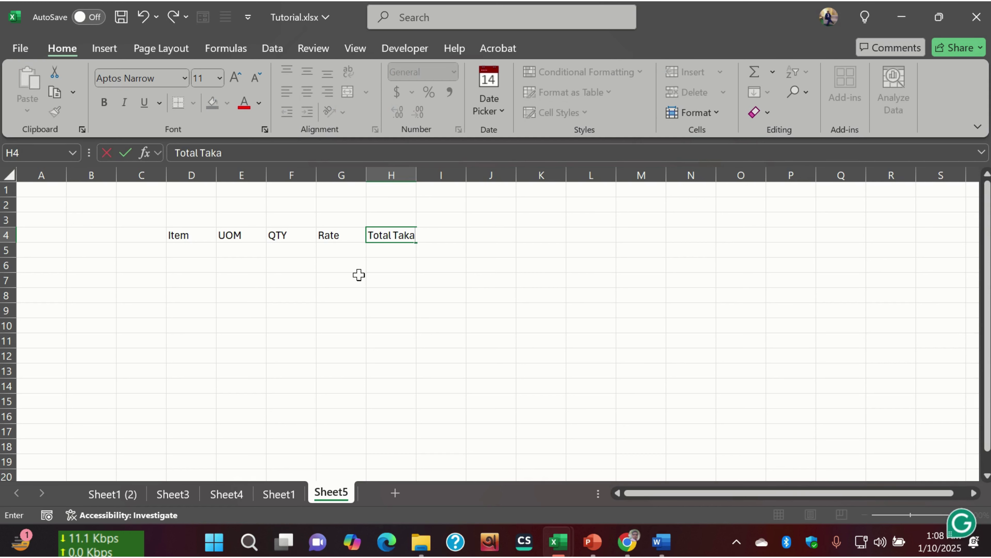
key(Return)
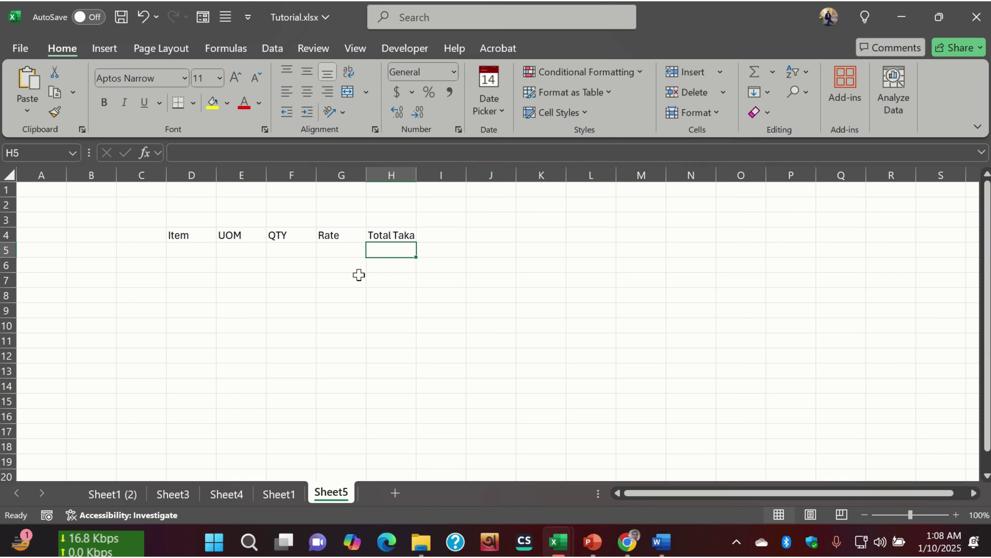
click(197, 247)
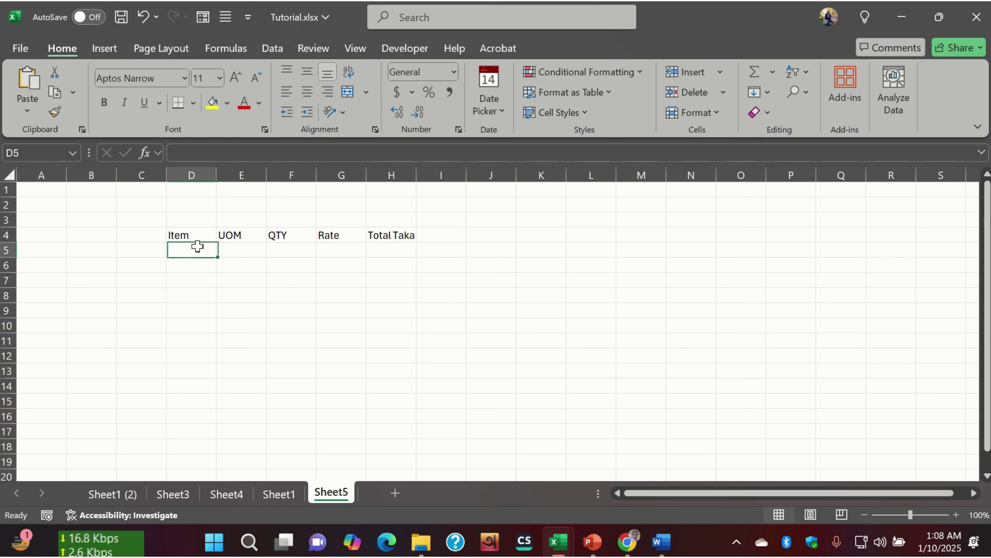
click(154, 246)
click(148, 239)
click(174, 246)
click(246, 250)
click(283, 249)
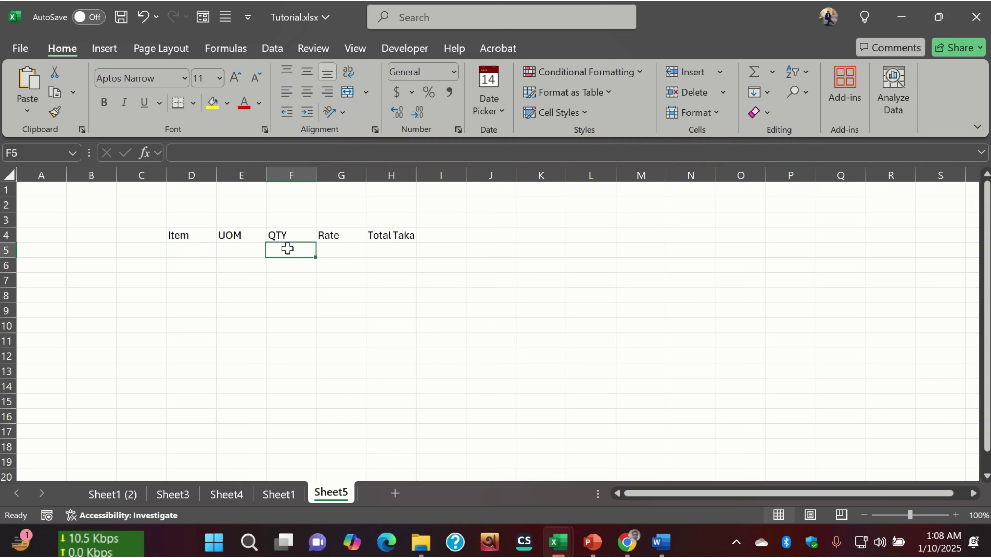
click(347, 252)
click(403, 250)
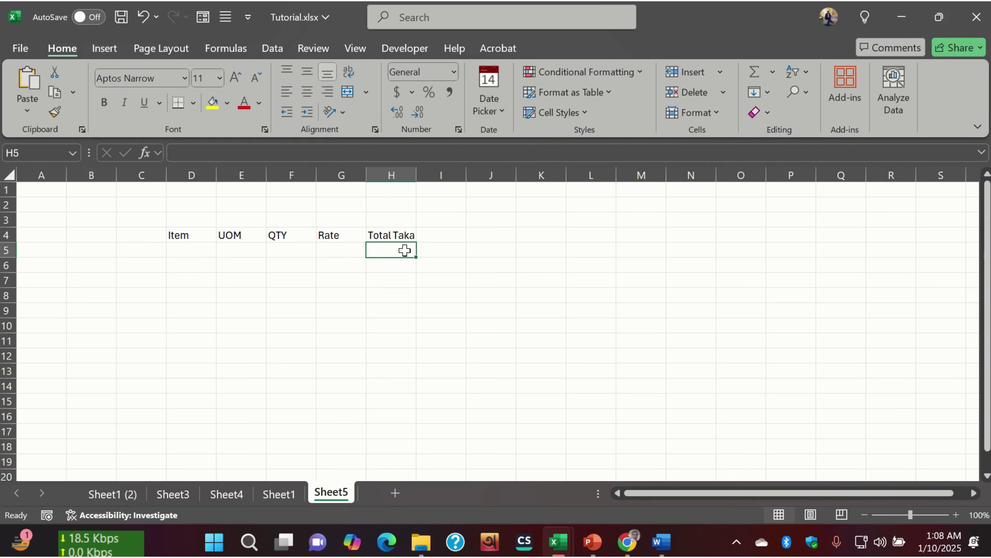
click(445, 250)
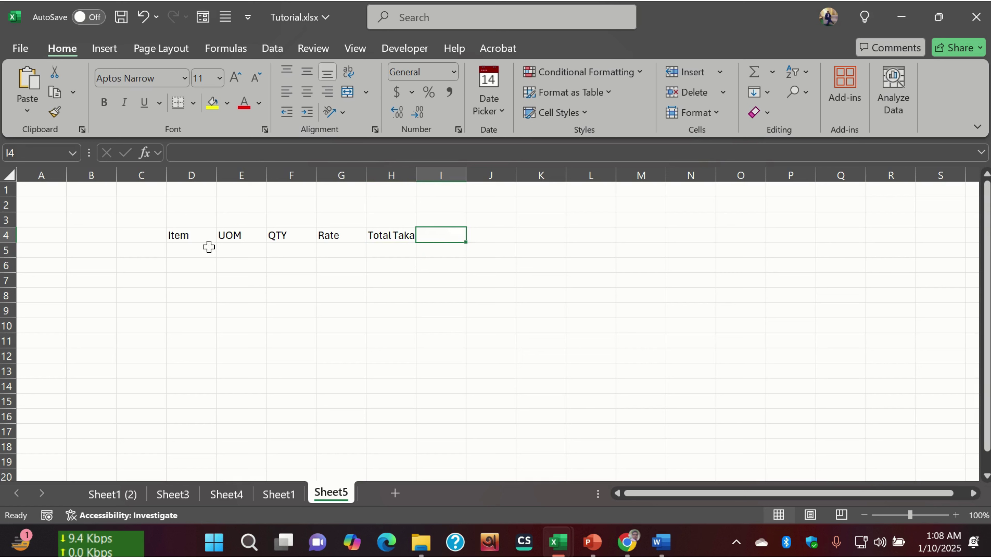
click(177, 251)
click(146, 251)
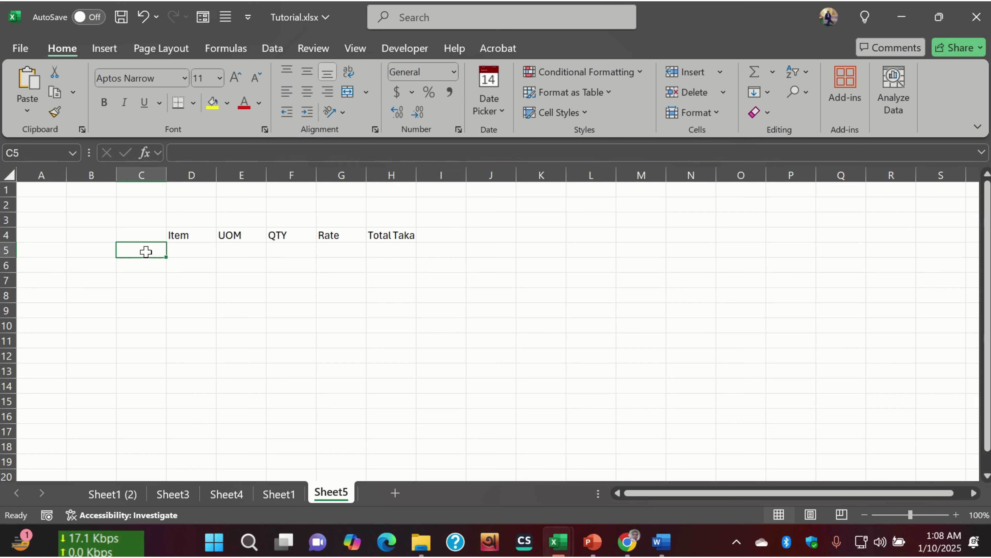
Add the header Date in cell C4, just before the Item column.
click(138, 233)
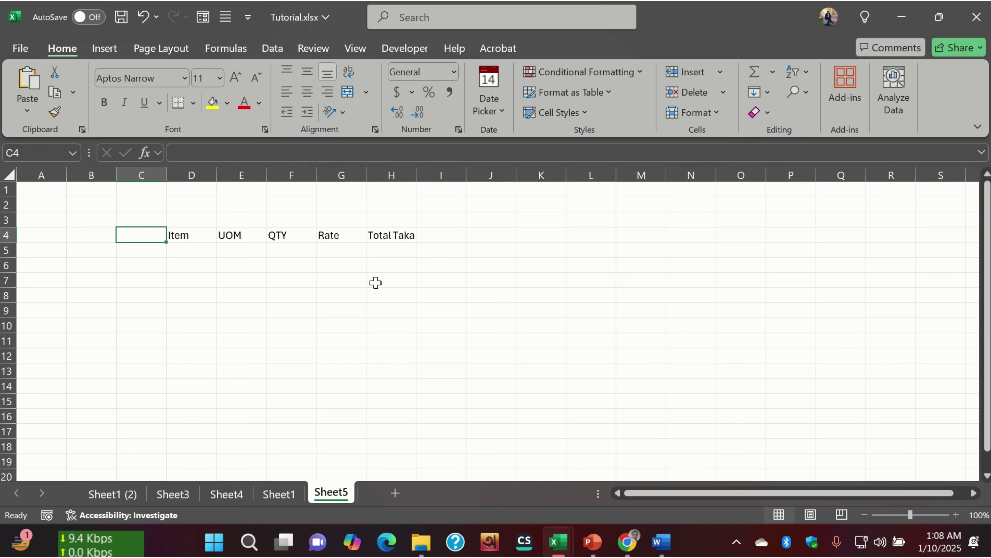
text(Date)
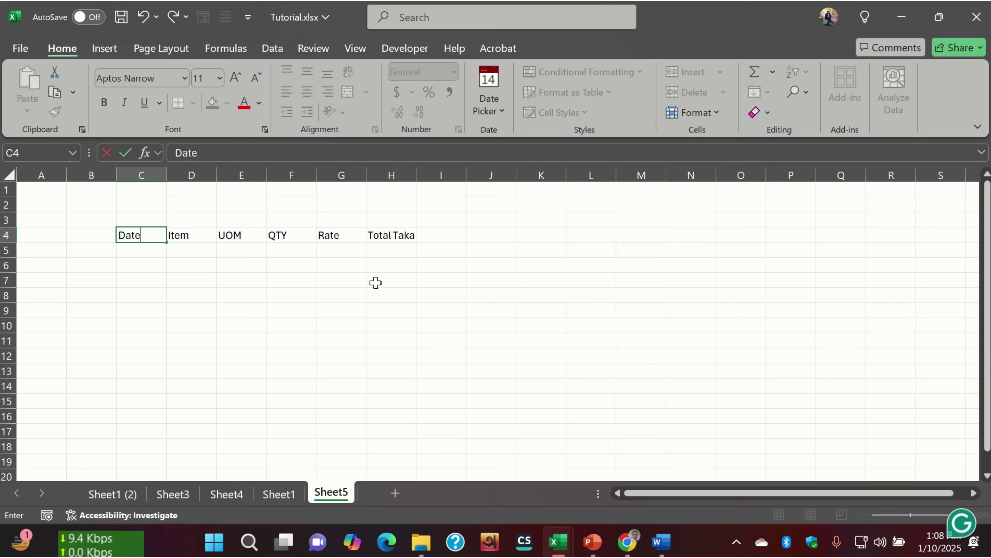
key(Tab)
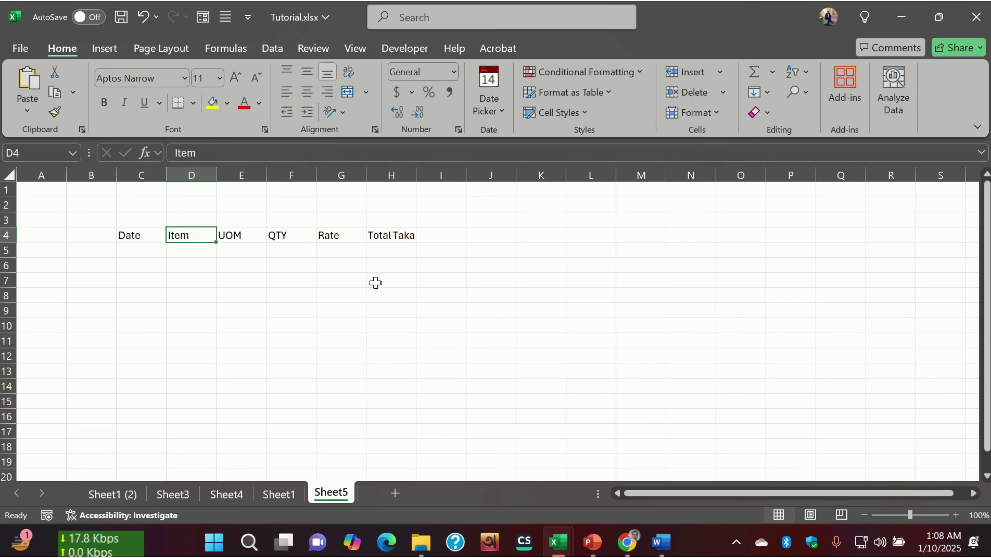
Insert the date 1/1/2025 in cell C5 with the date picker and change it to 1/2/2025.
click(143, 250)
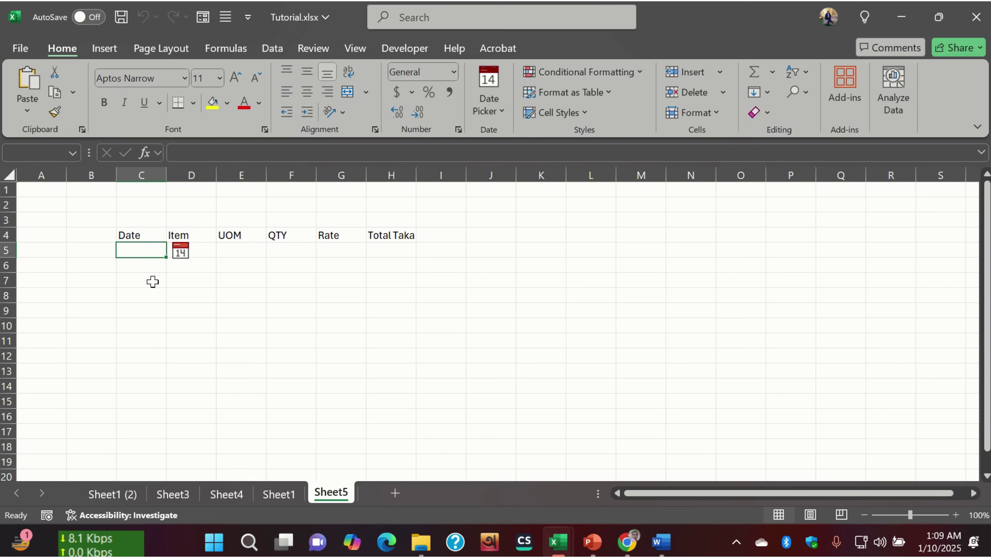
click(180, 252)
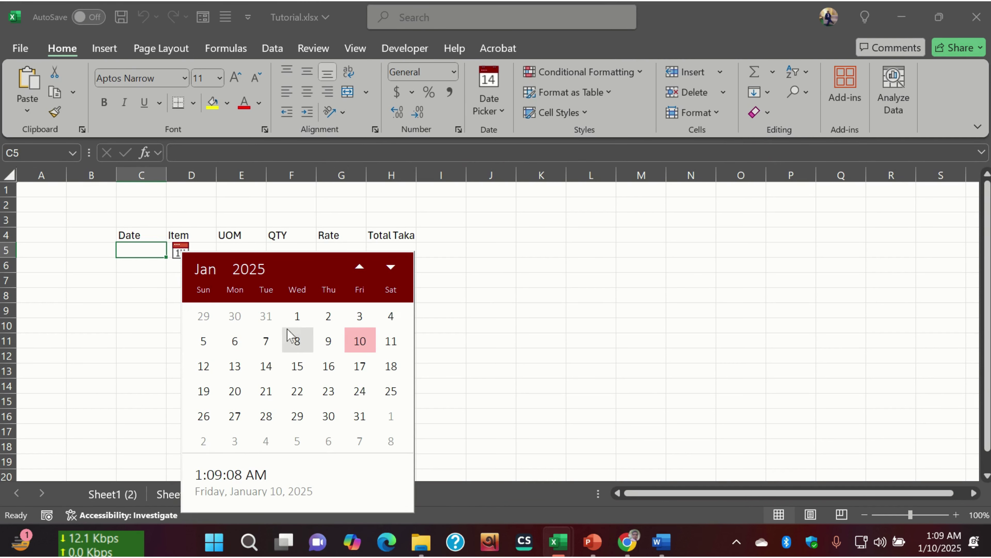
click(298, 318)
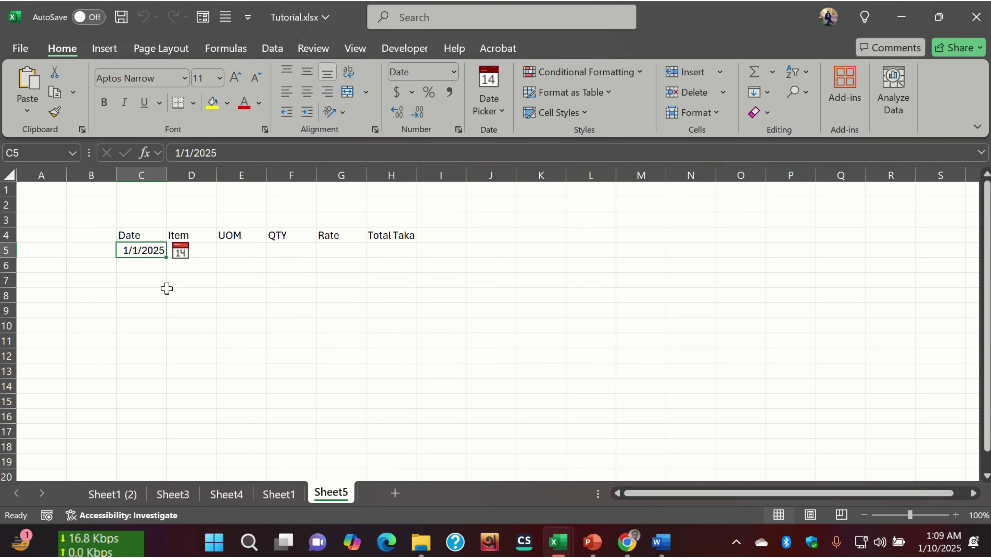
click(181, 251)
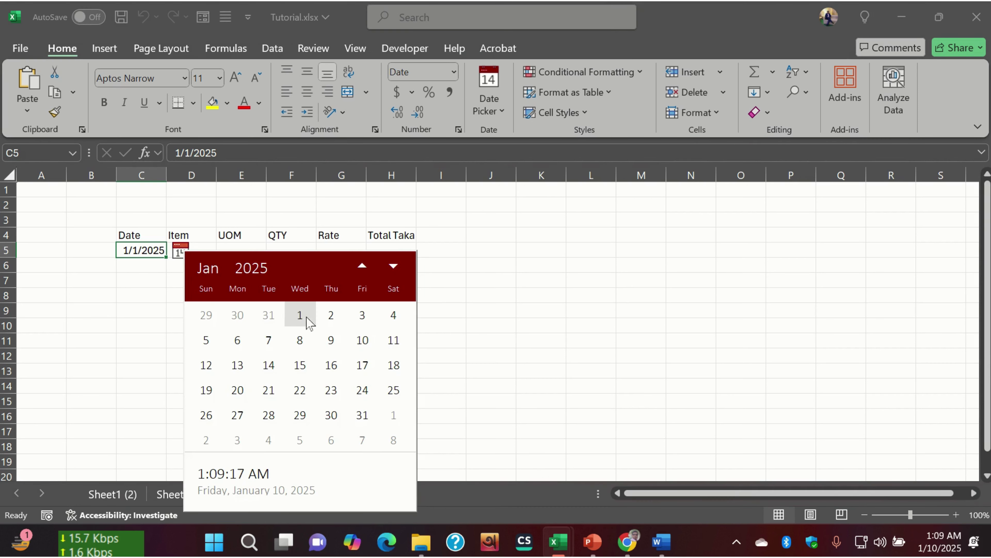
click(331, 314)
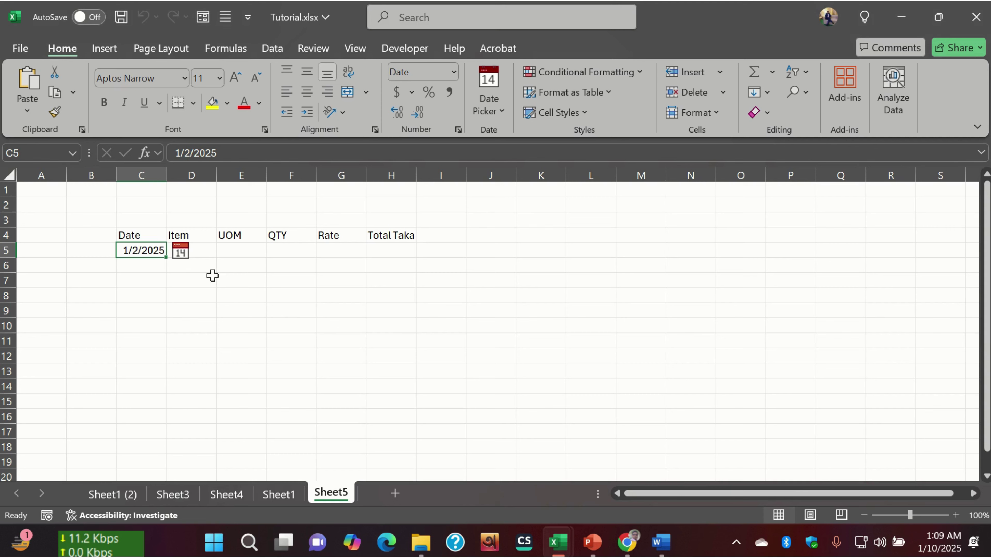
Change the date in cell C5 to 11/3/2024 with the date picker and fit the Date column's width to it.
click(181, 252)
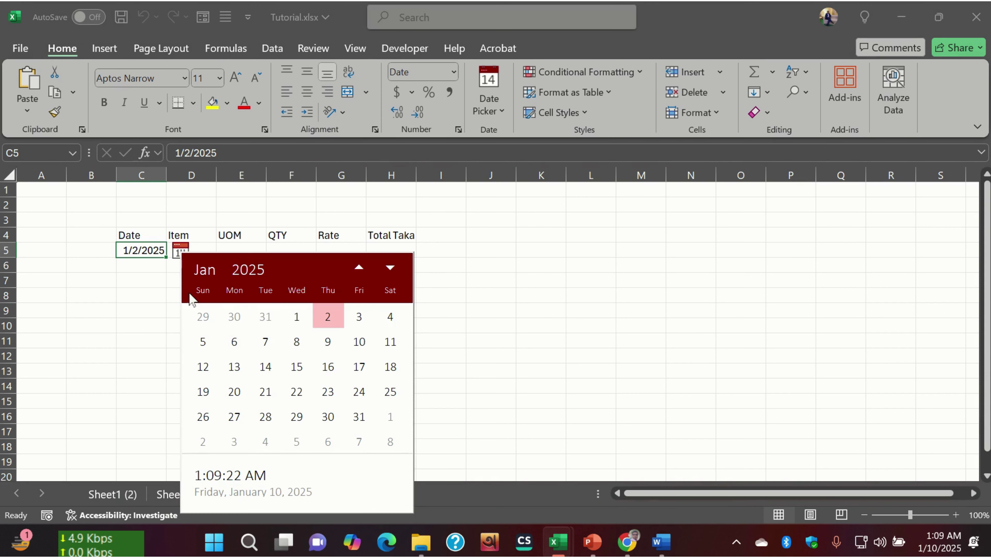
click(212, 274)
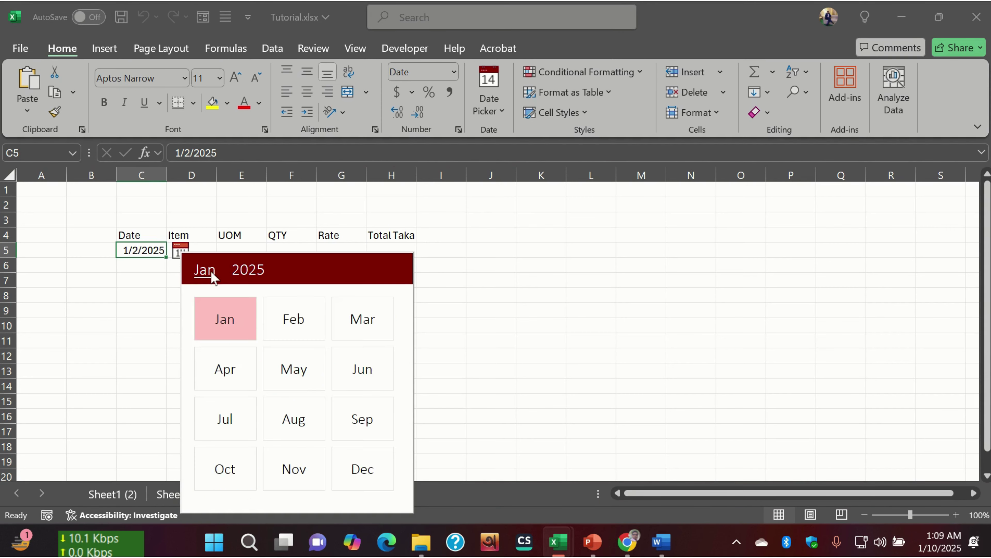
click(249, 274)
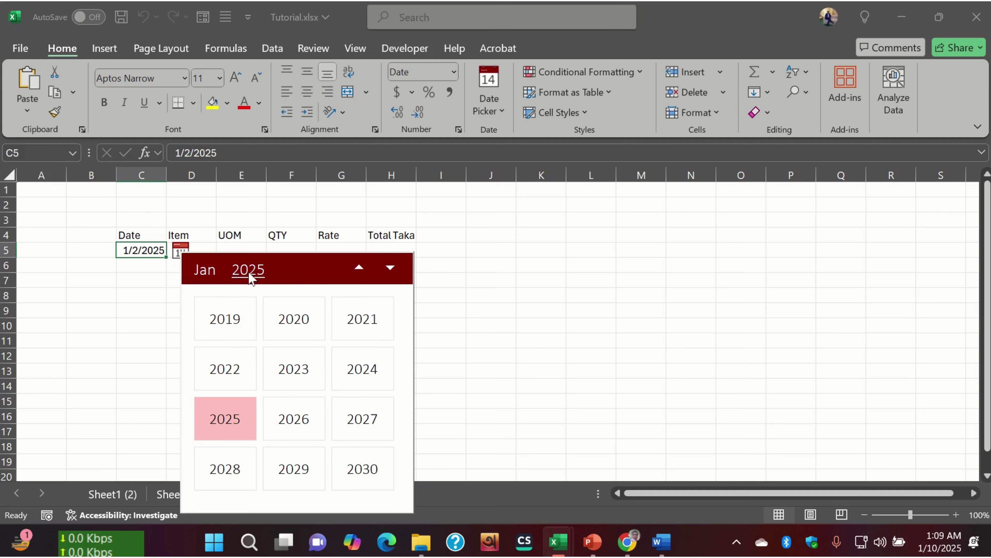
click(352, 376)
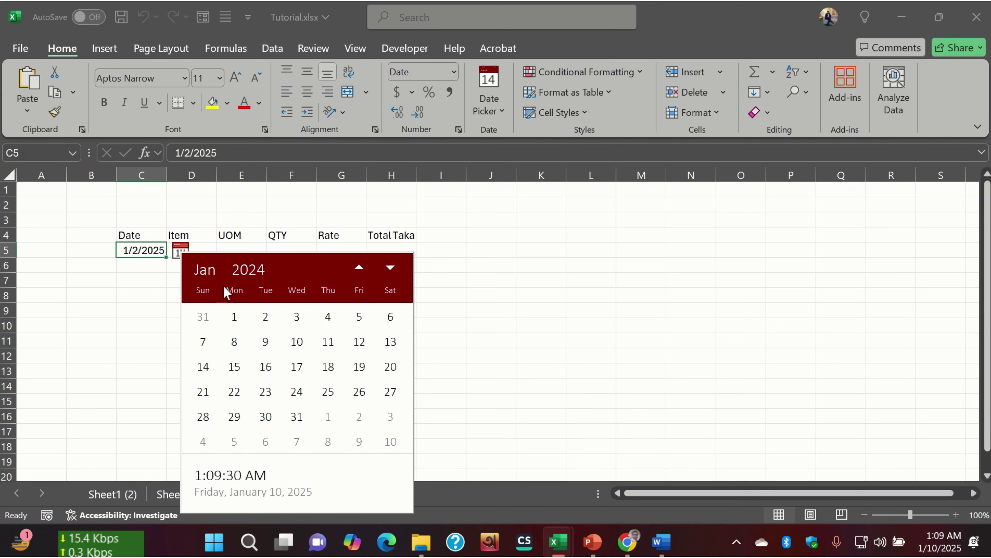
click(206, 270)
click(299, 471)
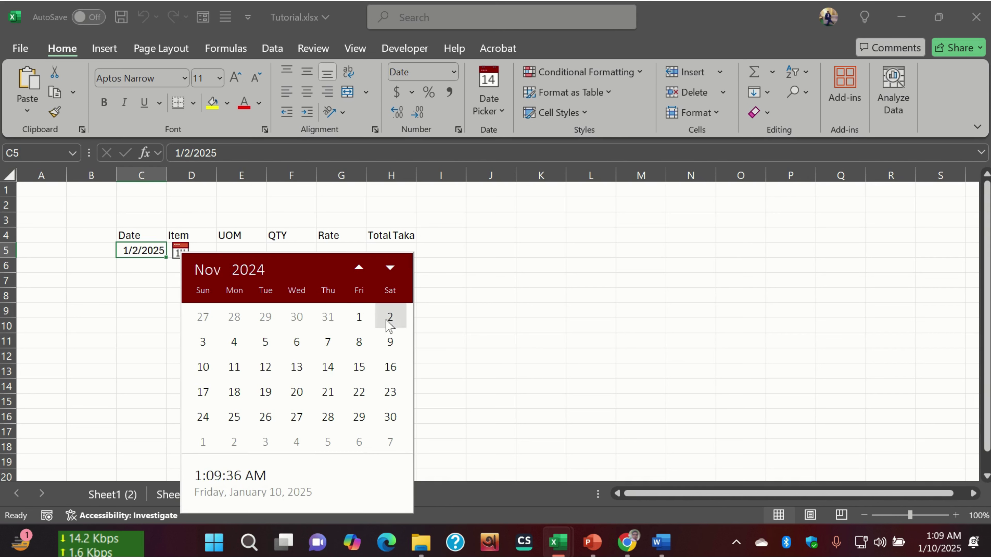
click(205, 345)
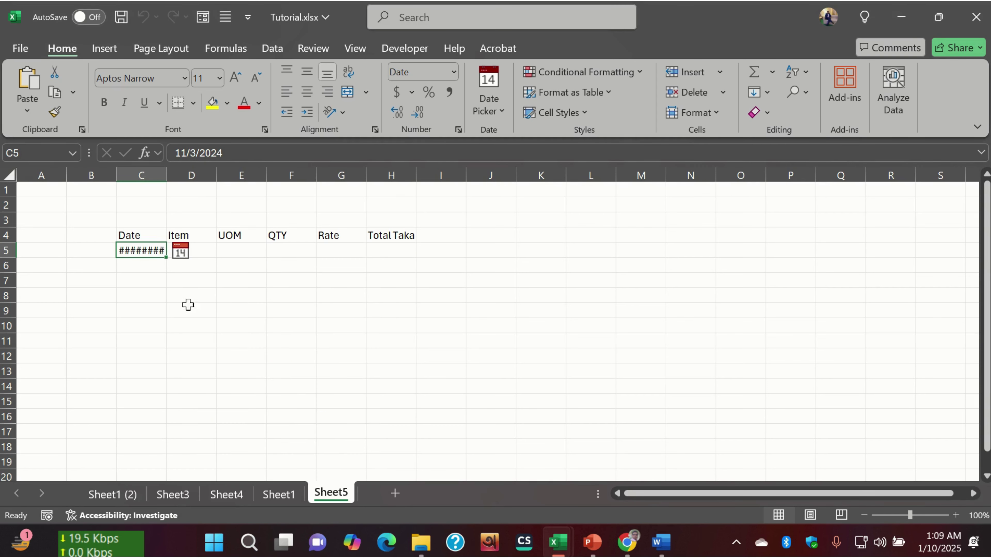
double_click(166, 172)
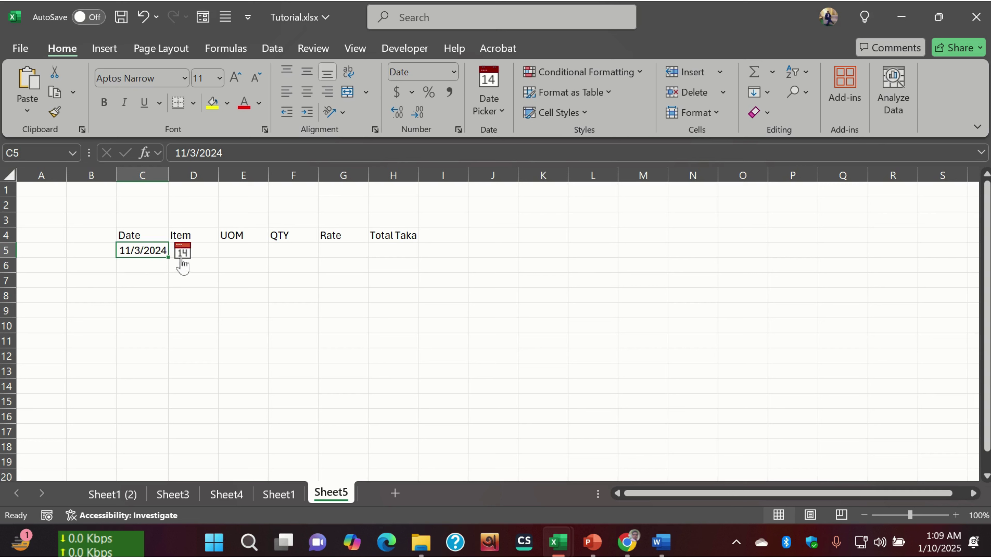
Examine which cells of the table offer the in-grid date picker, comparing the Date column with the other columns and the empty rows below.
click(150, 265)
click(233, 250)
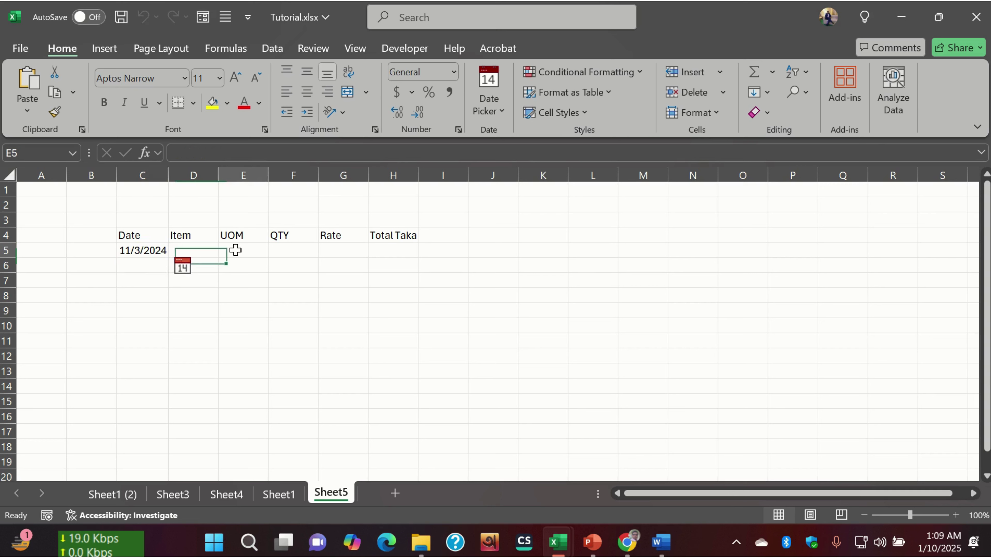
click(294, 249)
click(343, 248)
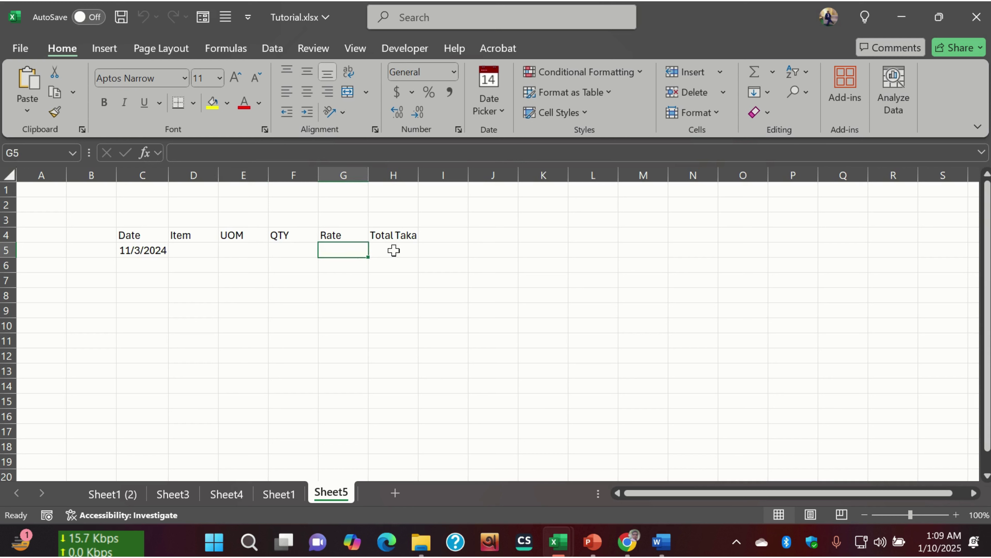
click(394, 250)
click(199, 246)
click(193, 260)
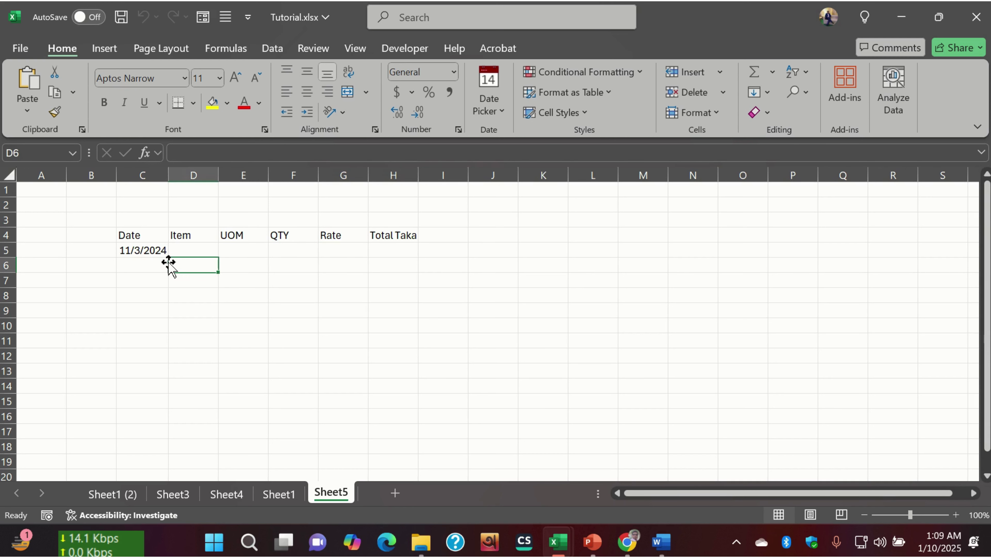
click(132, 250)
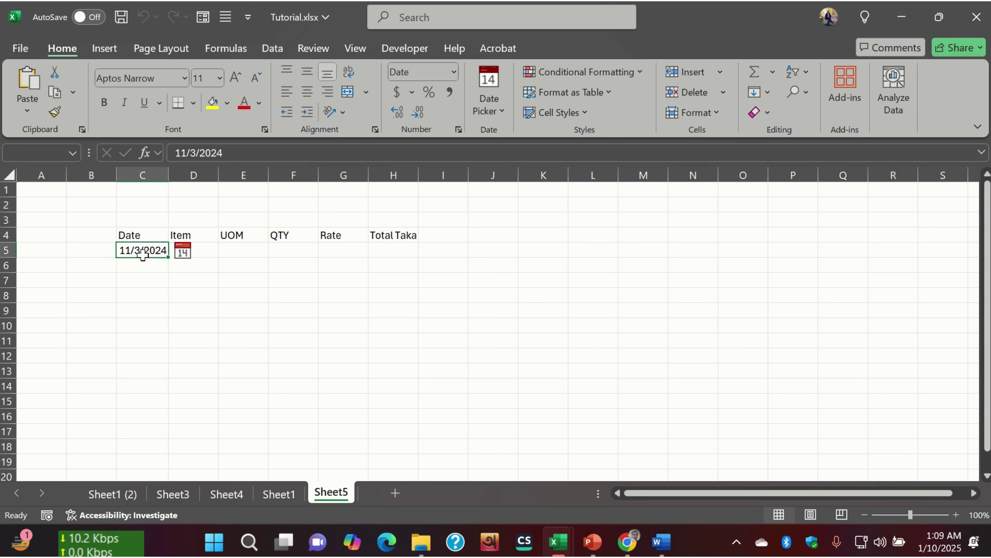
click(137, 266)
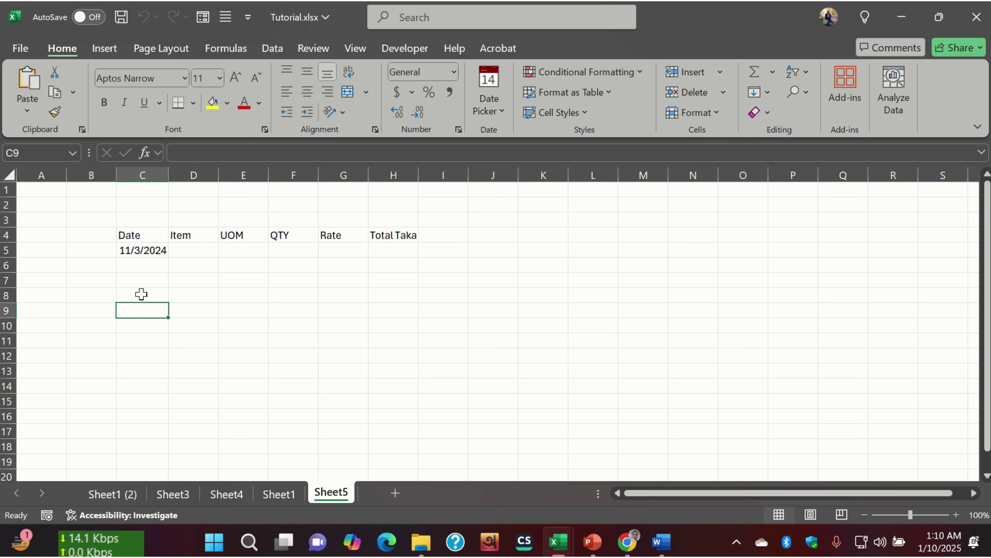
click(143, 253)
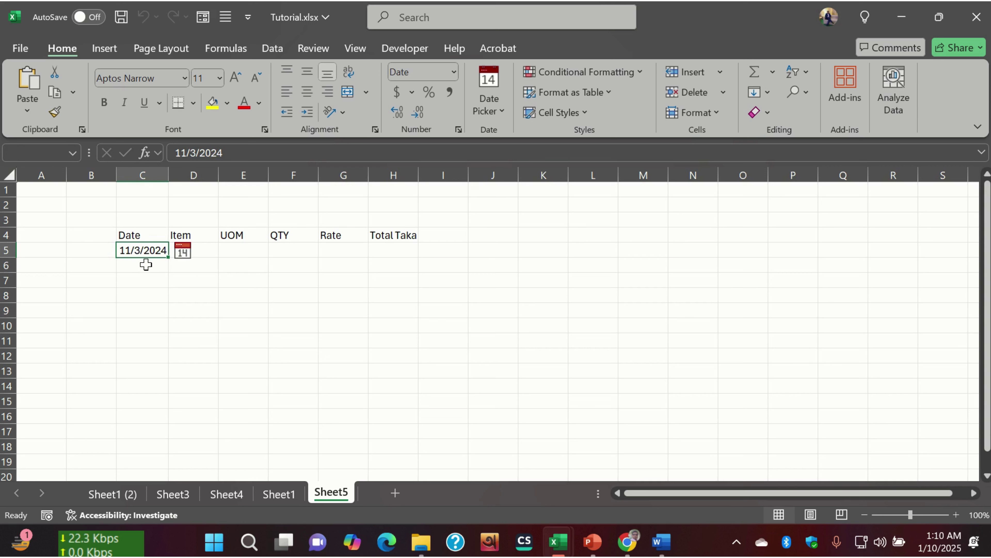
click(146, 265)
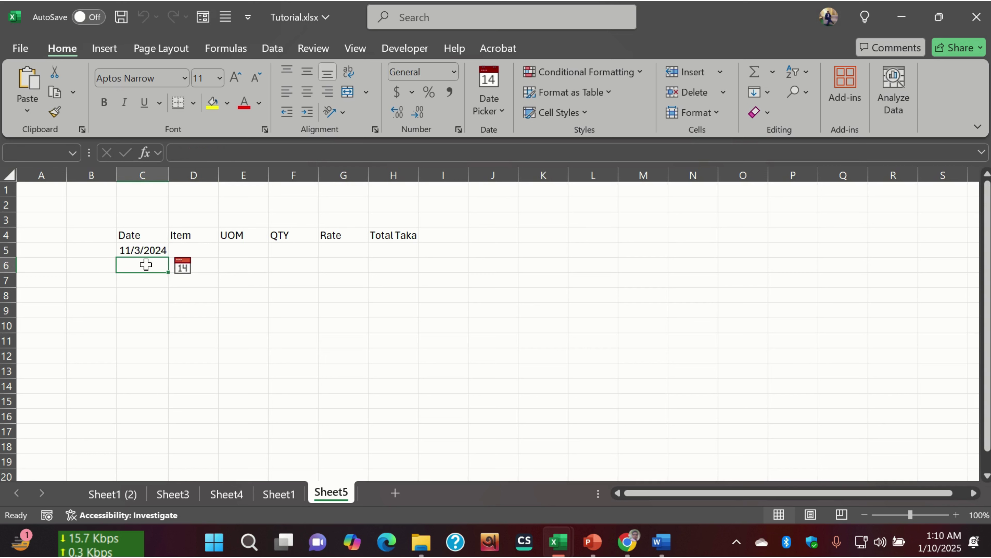
click(154, 281)
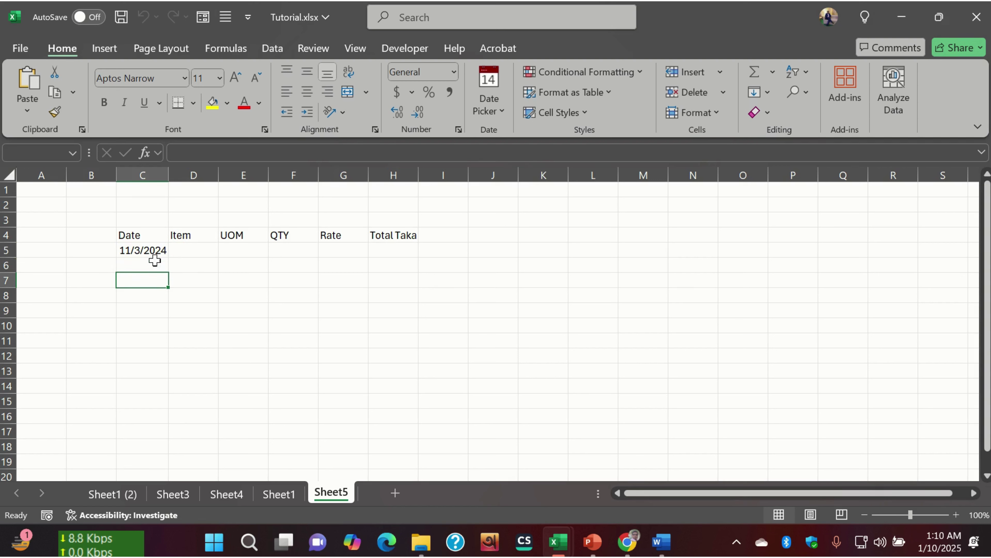
click(144, 250)
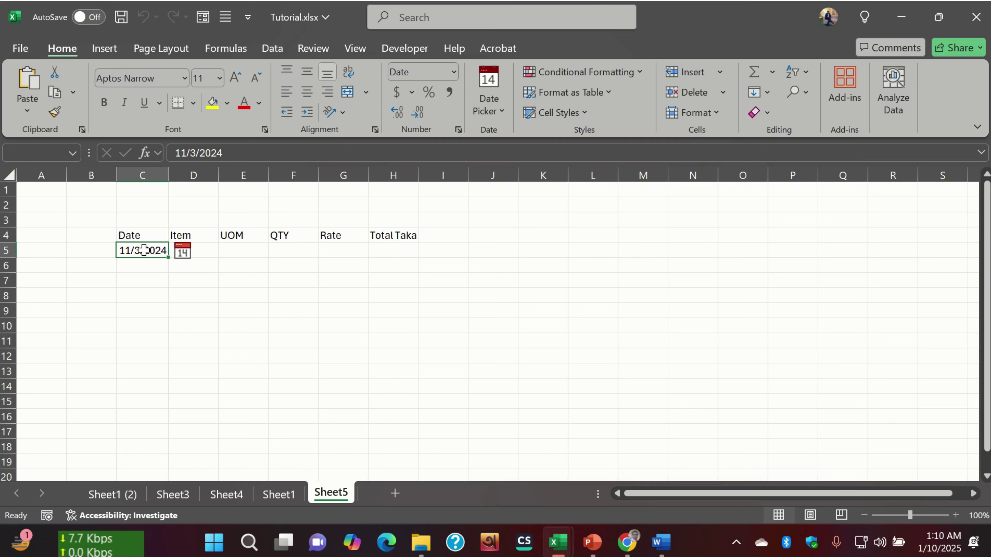
click(153, 264)
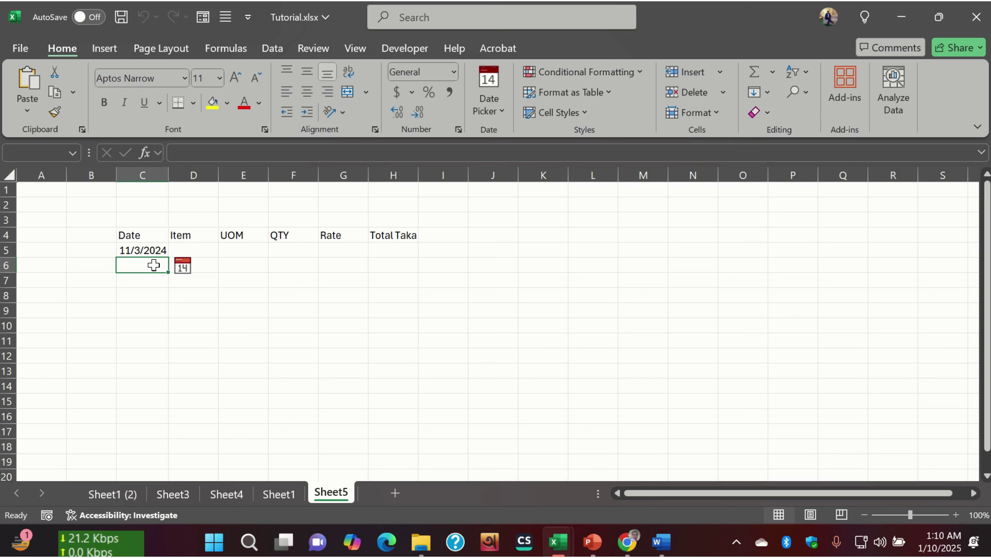
click(151, 279)
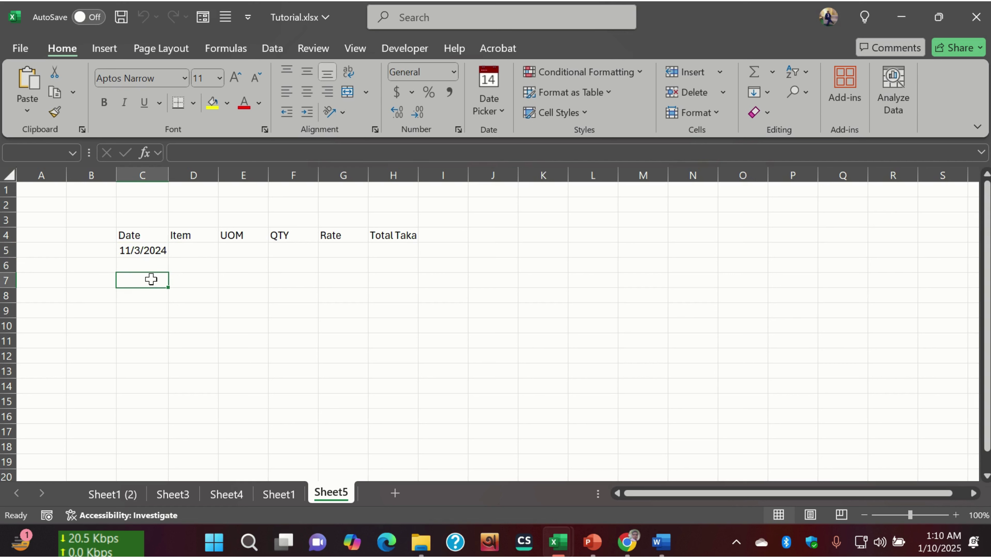
Insert the current date and time in cell C5 with Date Picker and replace it with the current date only, 1/10/2025.
click(143, 250)
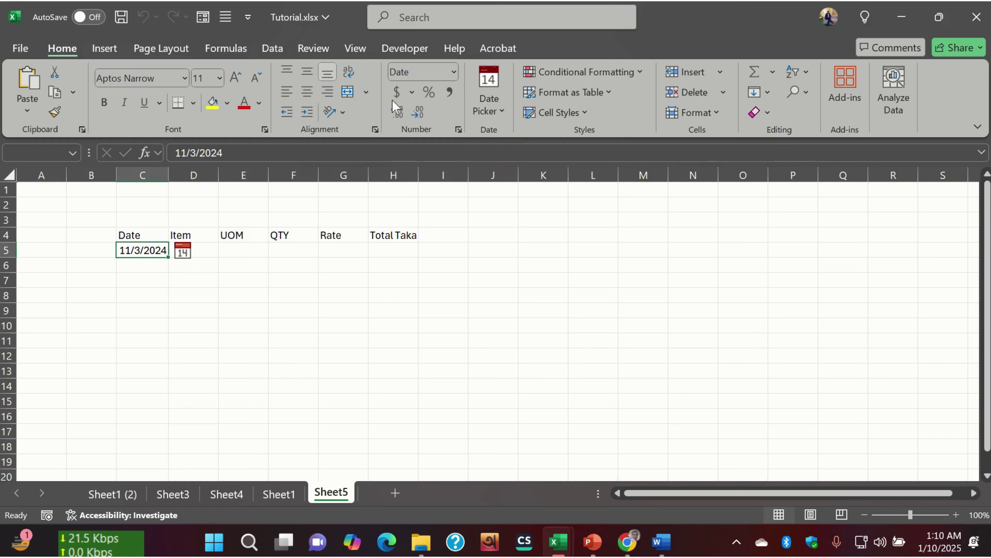
click(501, 111)
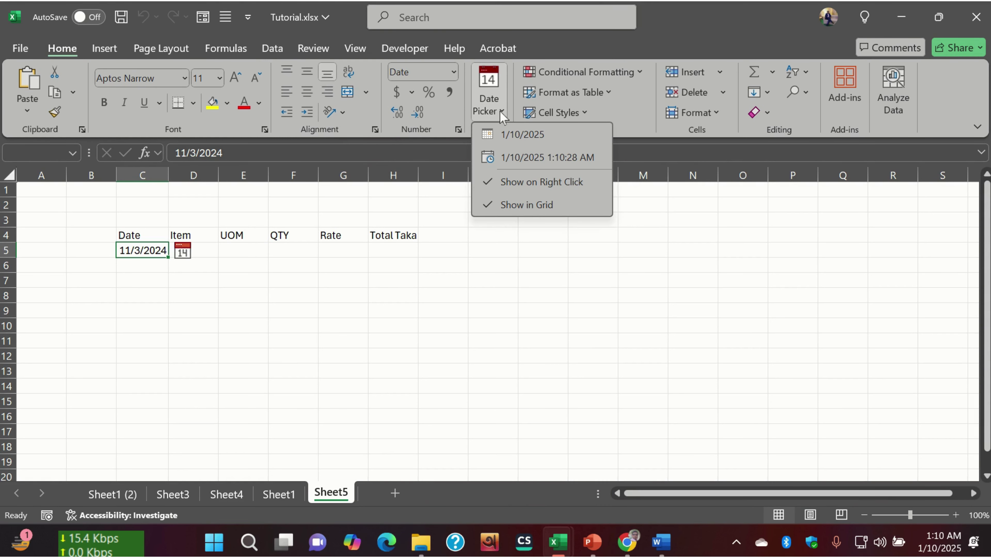
click(572, 158)
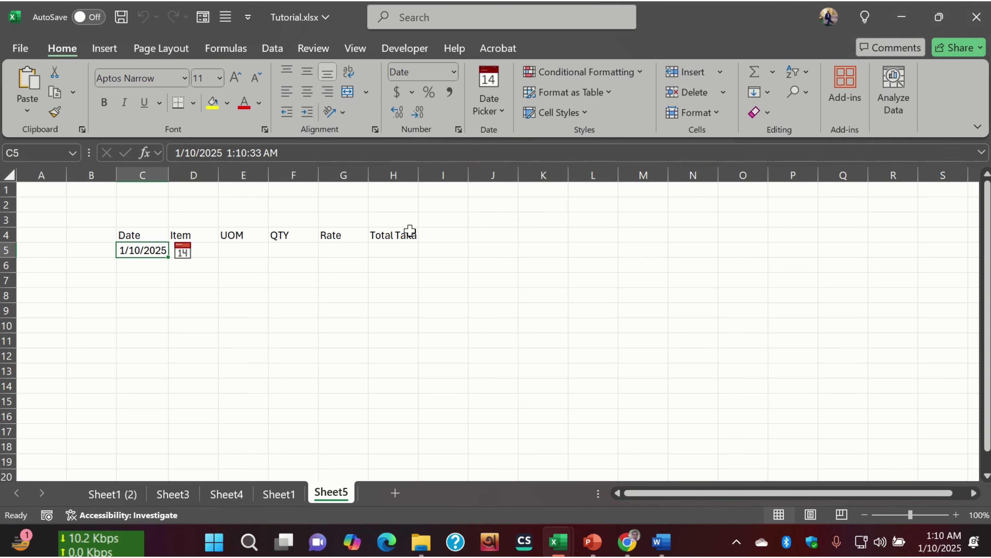
click(502, 112)
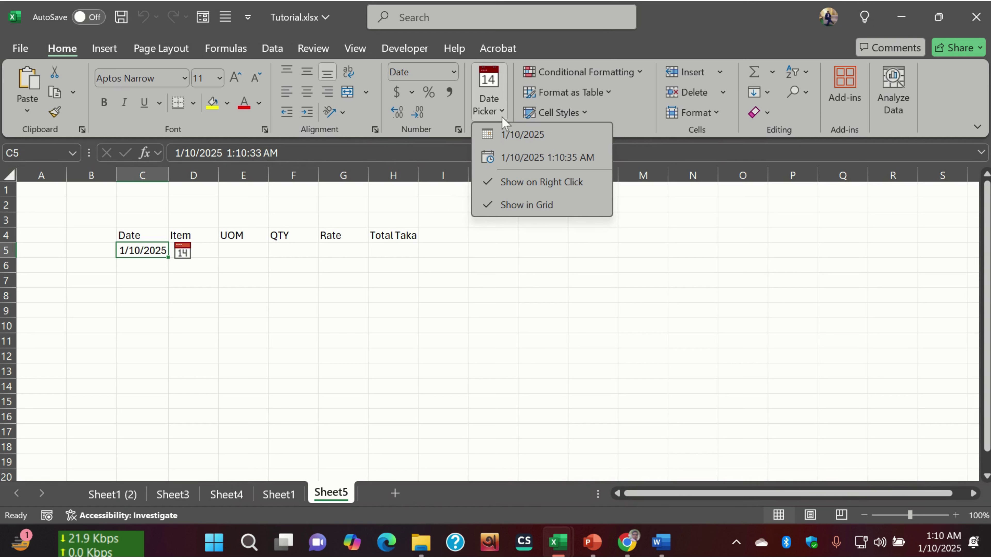
click(514, 133)
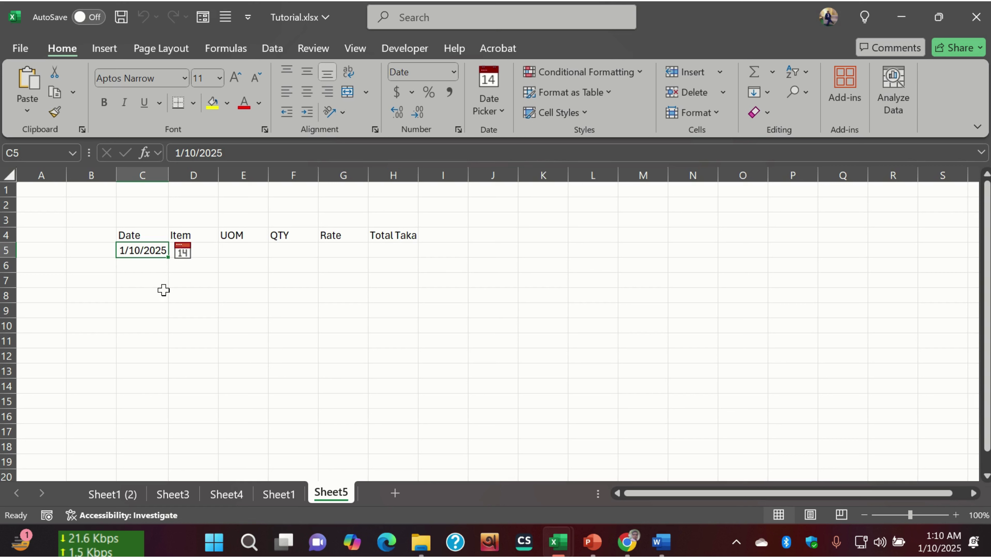
Format the date in cell C5 with the 14-Mar-2012 date type.
right_click(139, 250)
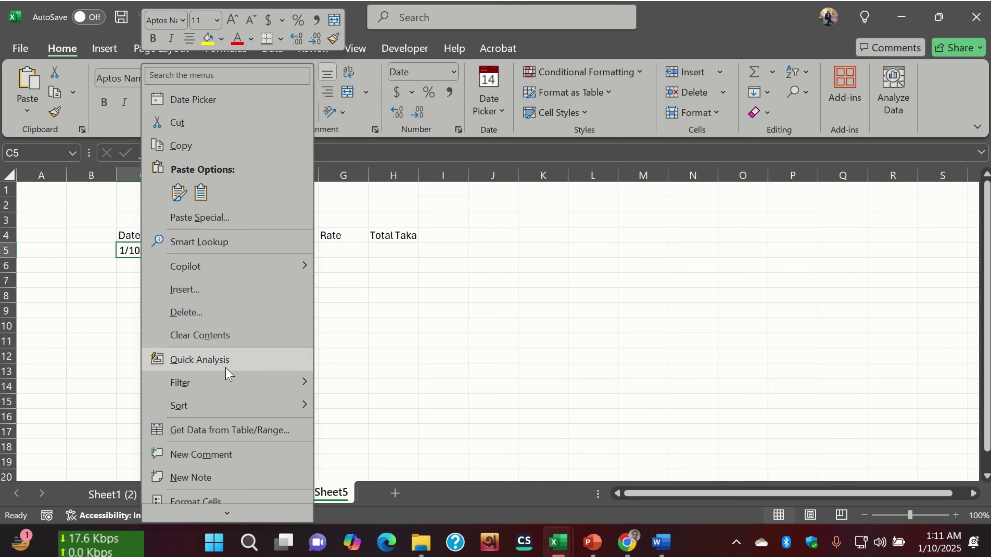
click(205, 500)
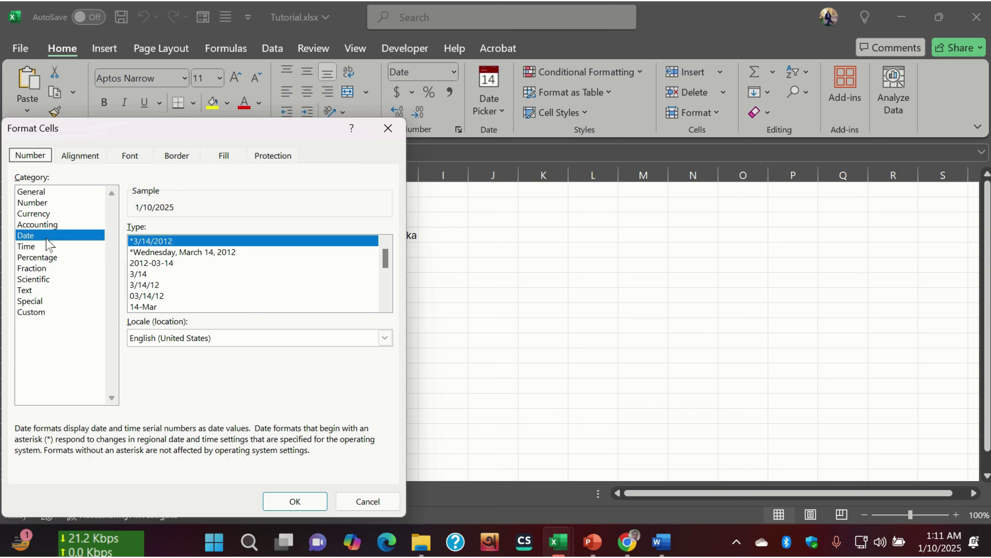
scroll(222, 276, down, 1)
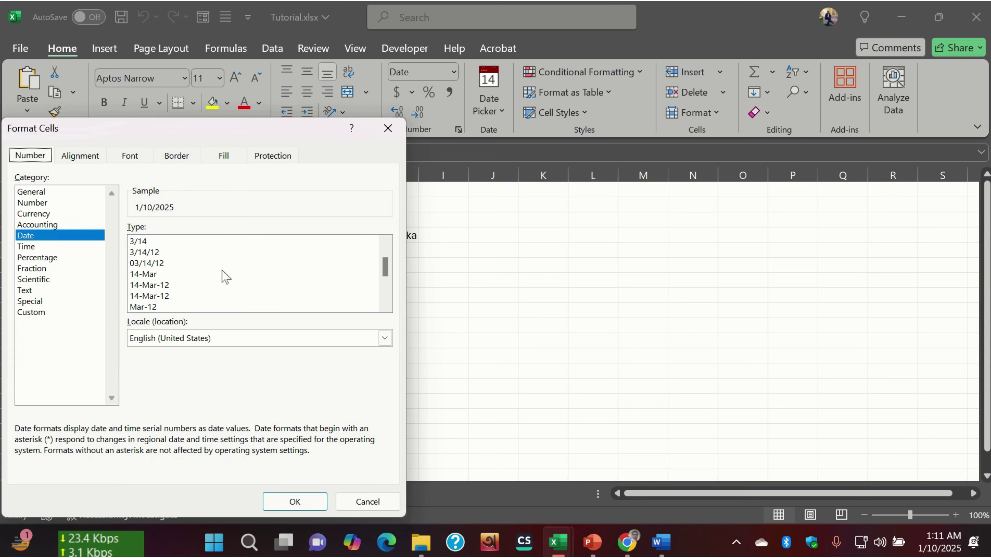
scroll(224, 276, down, 1)
scroll(223, 276, down, 2)
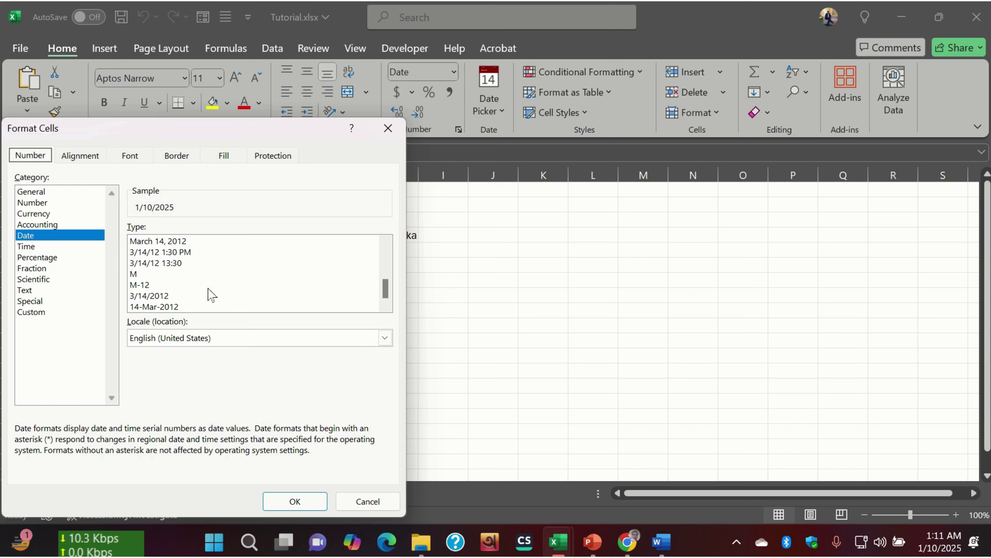
click(141, 307)
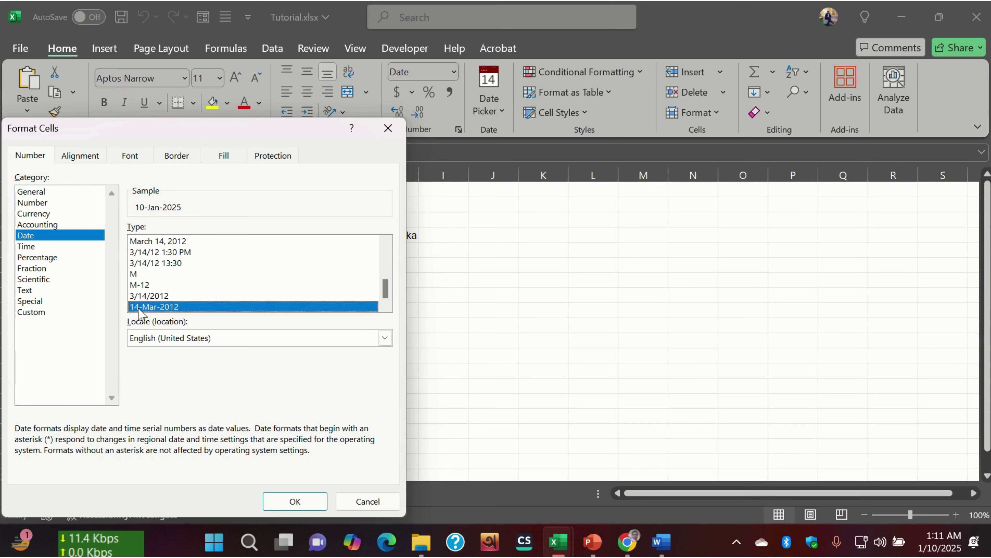
click(306, 501)
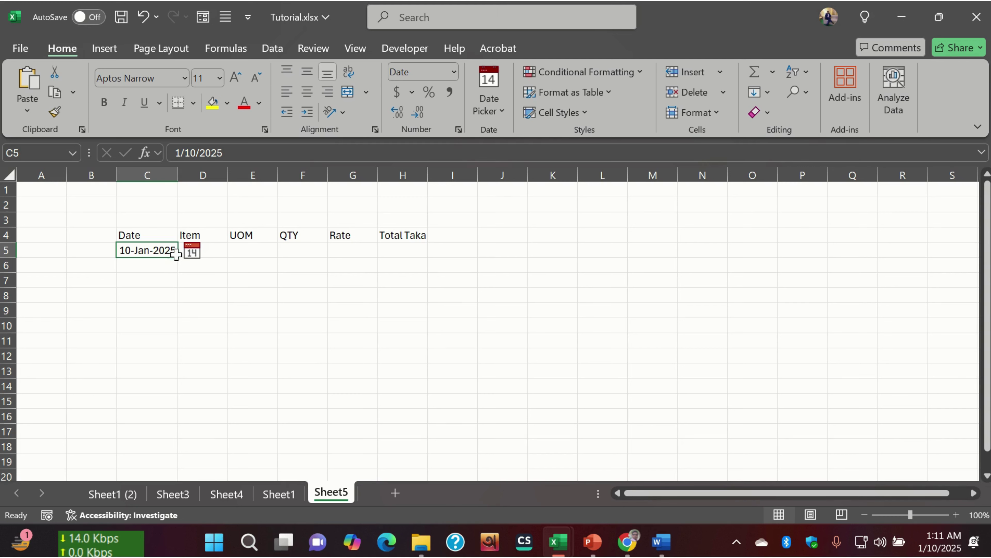
Fill the Date column from C5 down to C18 as a daily series ending at 23-Jan-2025.
drag(177, 256, 167, 448)
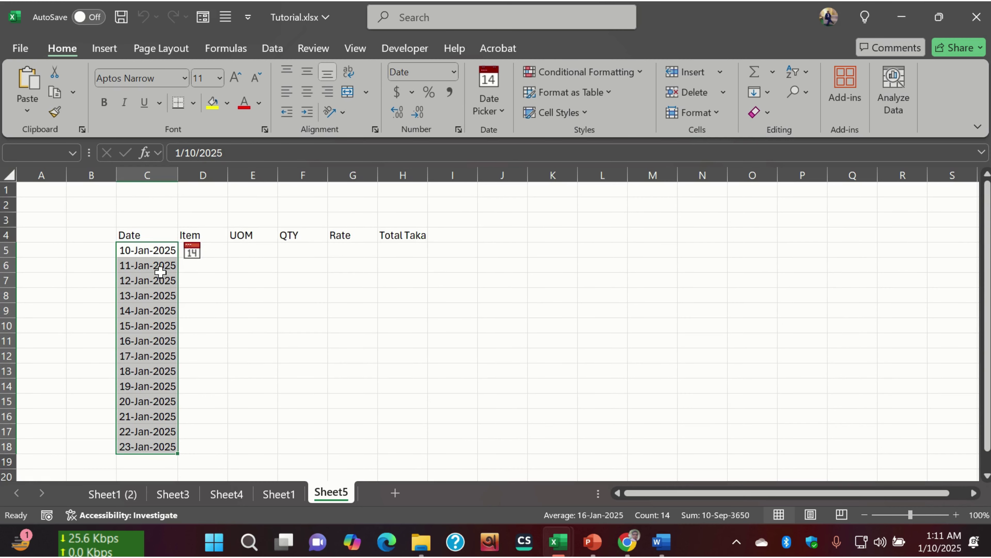
click(155, 254)
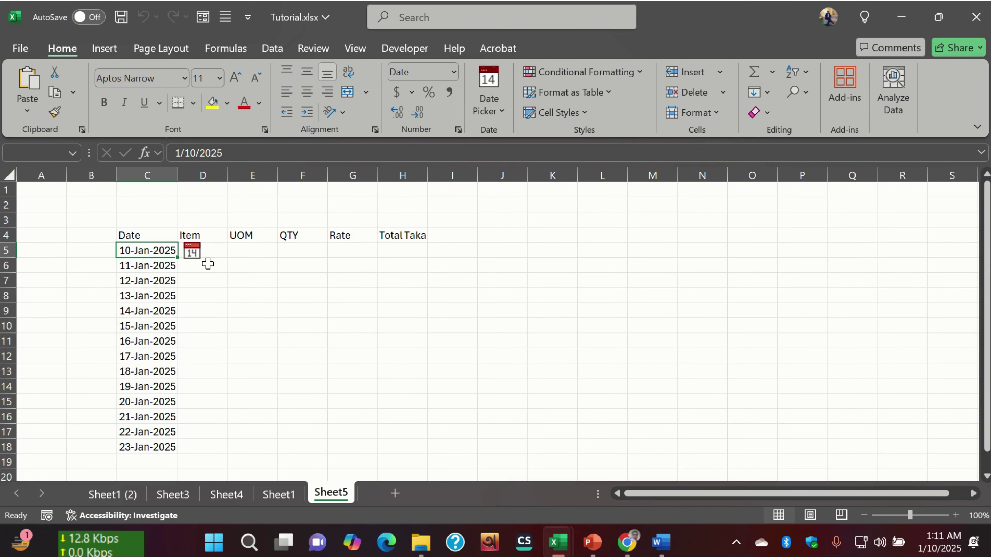
click(219, 250)
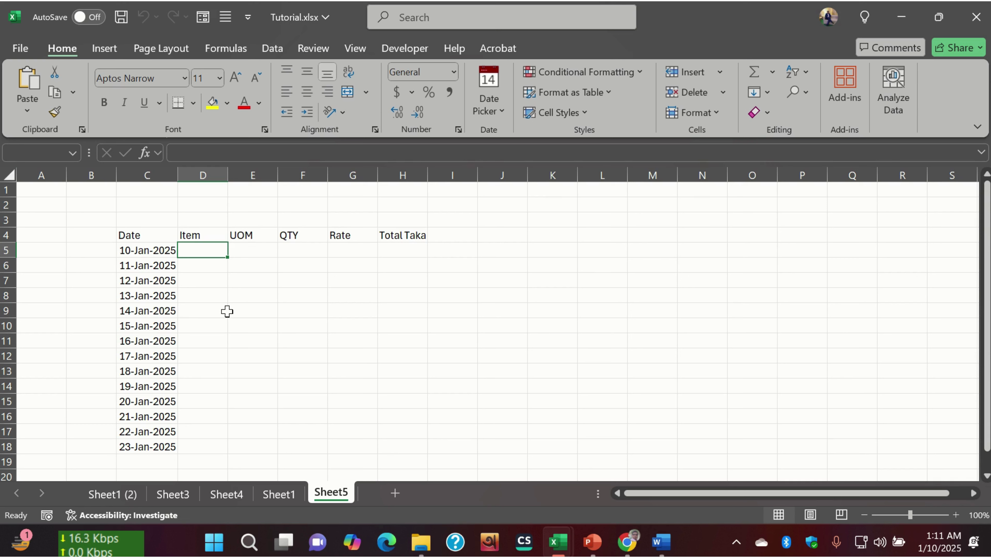
click(144, 278)
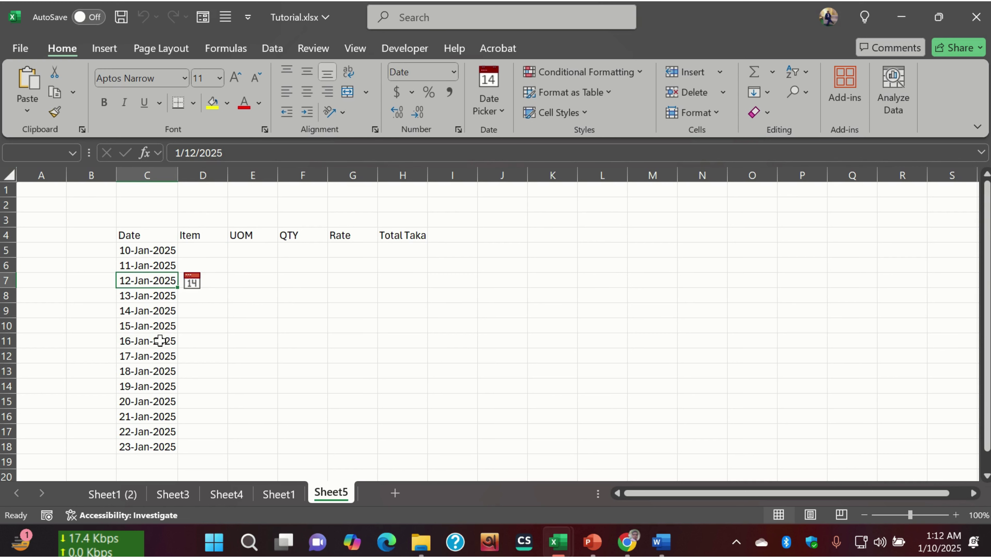
click(253, 289)
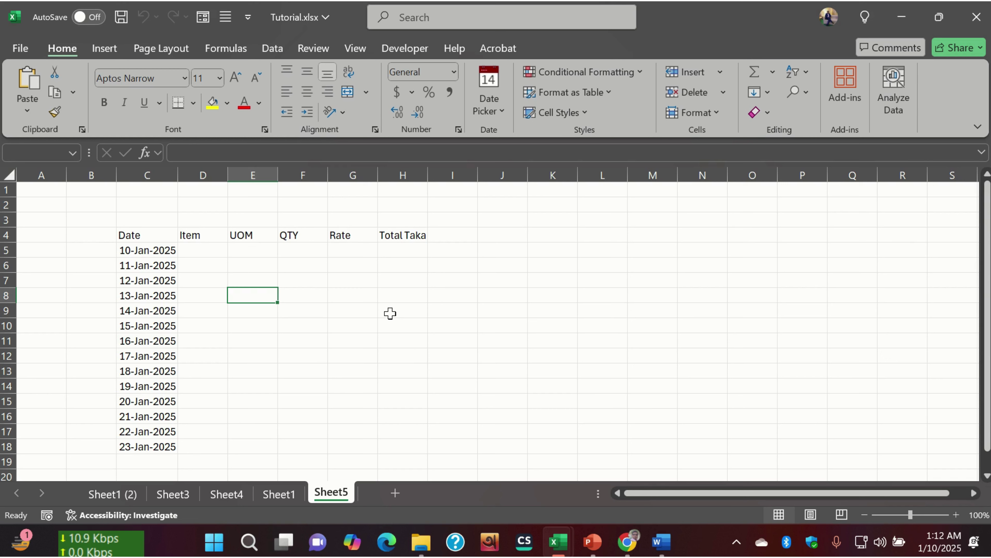
click(197, 253)
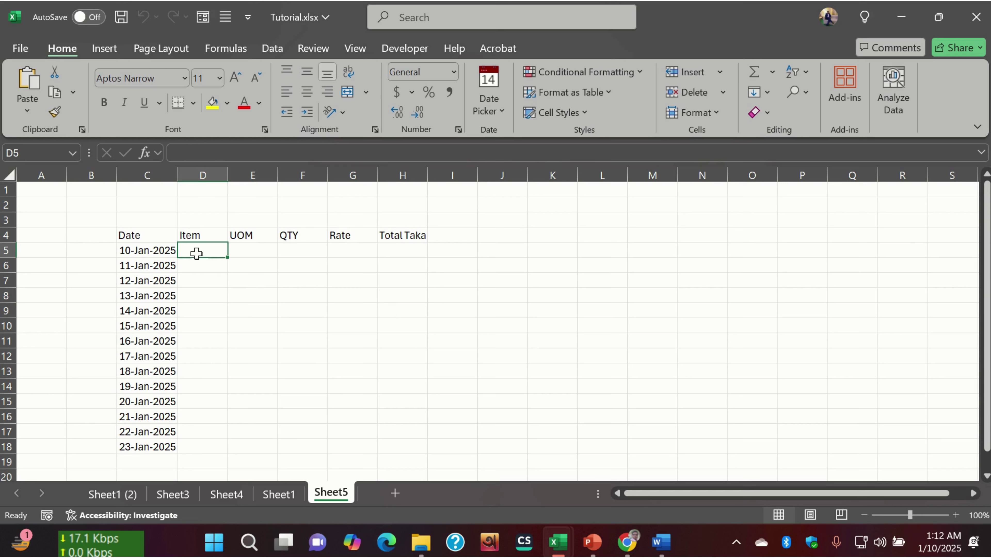